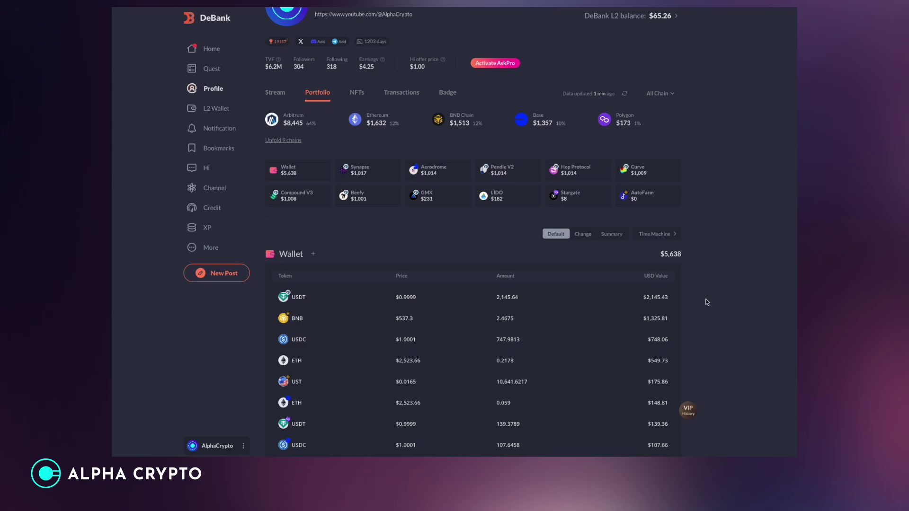
Scroll through the DeBank portfolio: Synapse, Aerodrome, Pendle V2, Hop, Curve, Compound V3, Beefy and GMX positions
{"action": "scroll", "coordinate": [706, 302], "scroll_direction": "down", "scroll_amount": 9}
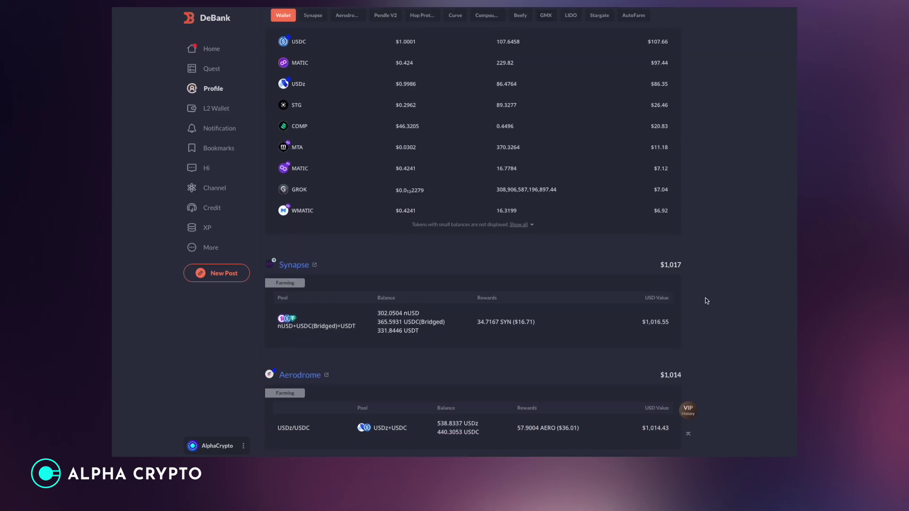
{"action": "scroll", "coordinate": [707, 301], "scroll_direction": "down", "scroll_amount": 2}
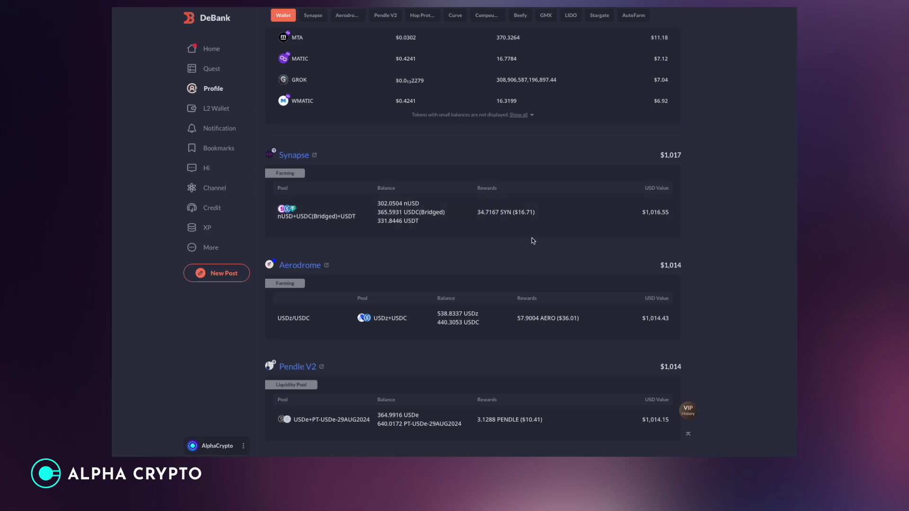
{"action": "scroll", "coordinate": [515, 253], "scroll_direction": "down", "scroll_amount": 1}
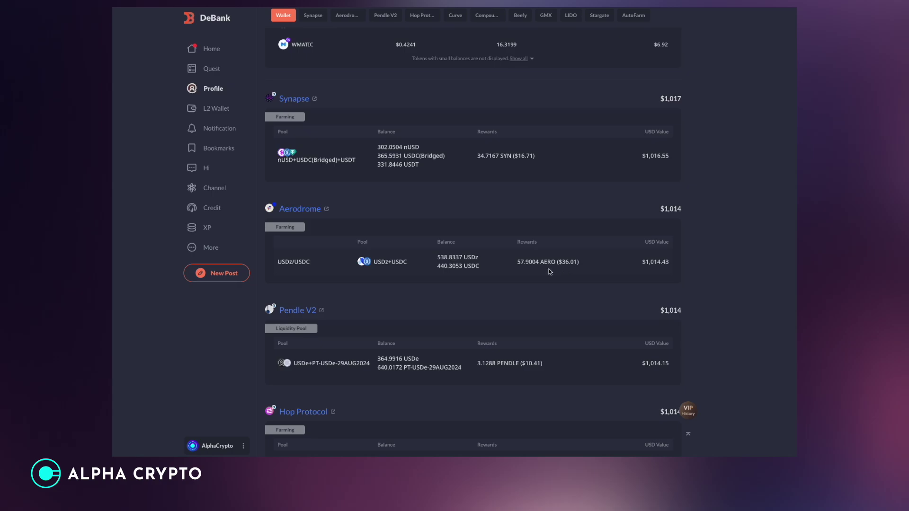
{"action": "scroll", "coordinate": [551, 271], "scroll_direction": "down", "scroll_amount": 1}
{"action": "scroll", "coordinate": [551, 275], "scroll_direction": "down", "scroll_amount": 1}
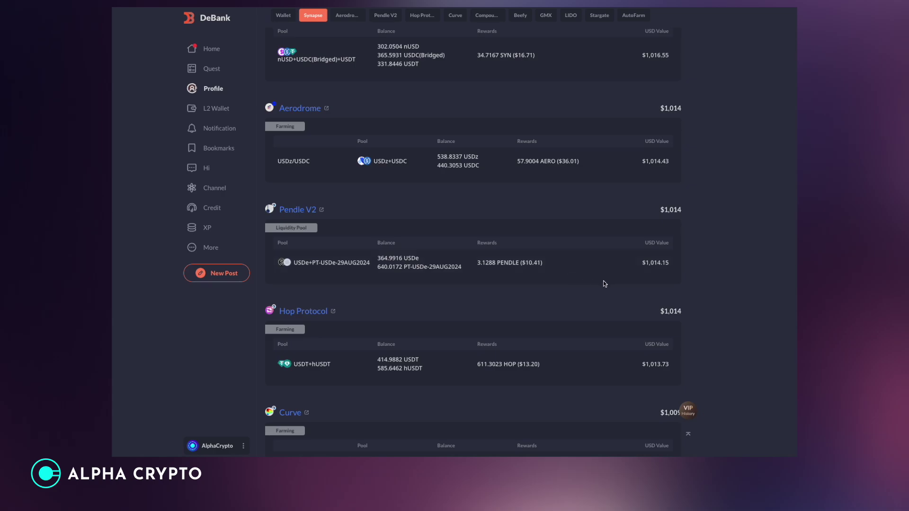
{"action": "scroll", "coordinate": [603, 283], "scroll_direction": "down", "scroll_amount": 1}
{"action": "scroll", "coordinate": [552, 271], "scroll_direction": "down", "scroll_amount": 1}
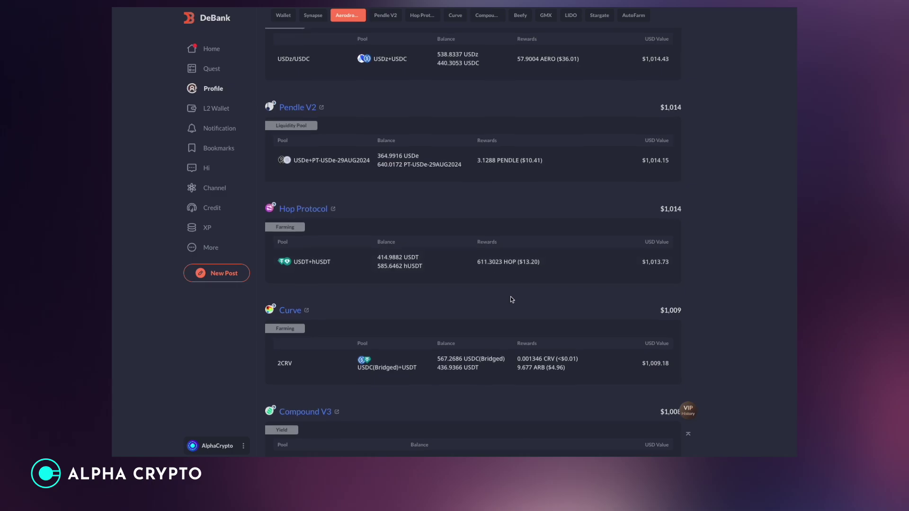
{"action": "scroll", "coordinate": [516, 308], "scroll_direction": "down", "scroll_amount": 1}
{"action": "scroll", "coordinate": [540, 328], "scroll_direction": "down", "scroll_amount": 1}
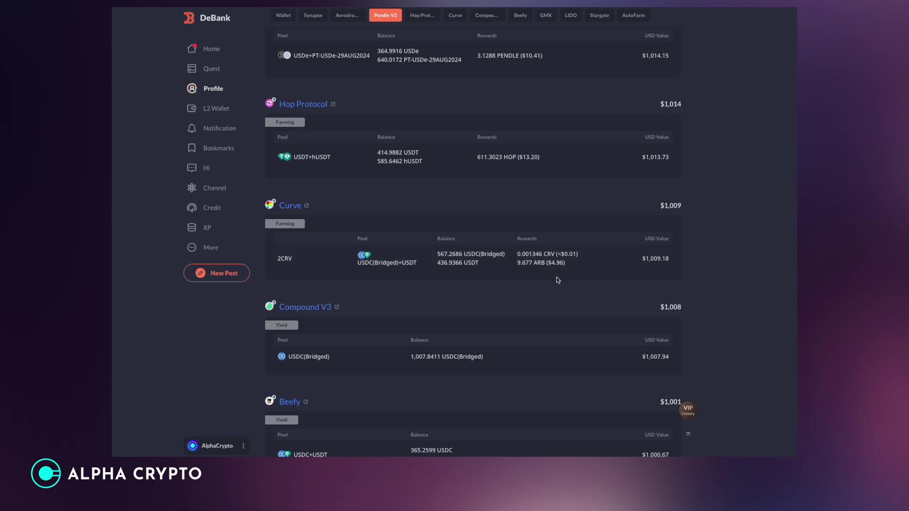
{"action": "scroll", "coordinate": [556, 284], "scroll_direction": "down", "scroll_amount": 2}
{"action": "scroll", "coordinate": [556, 289], "scroll_direction": "down", "scroll_amount": 1}
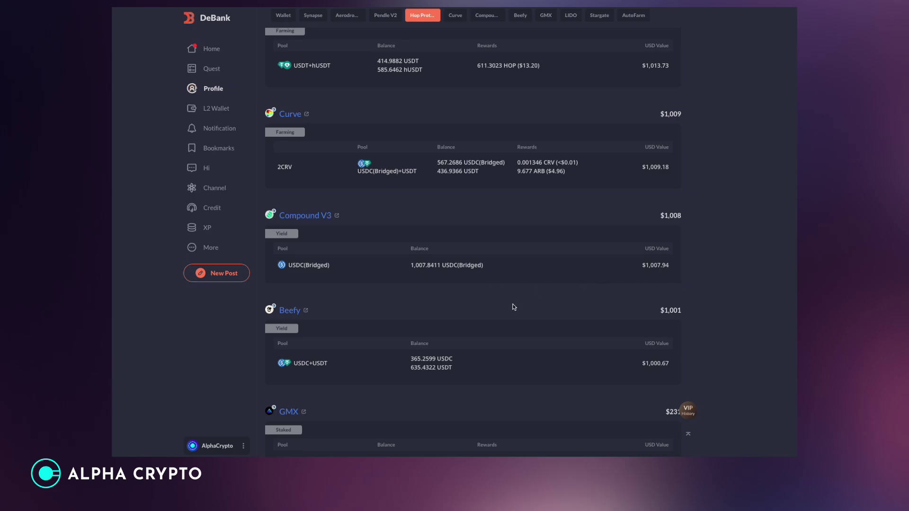
{"action": "scroll", "coordinate": [509, 313], "scroll_direction": "down", "scroll_amount": 1}
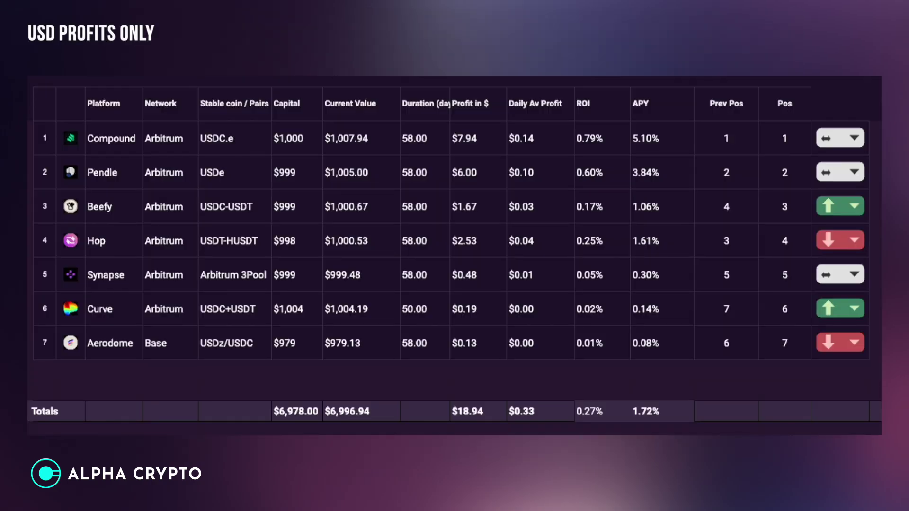
{"action": "left_click", "coordinate": [232, 151]}
{"action": "left_click", "coordinate": [669, 143]}
{"action": "left_click", "coordinate": [116, 180]}
{"action": "left_click", "coordinate": [481, 180]}
{"action": "left_click", "coordinate": [665, 213]}
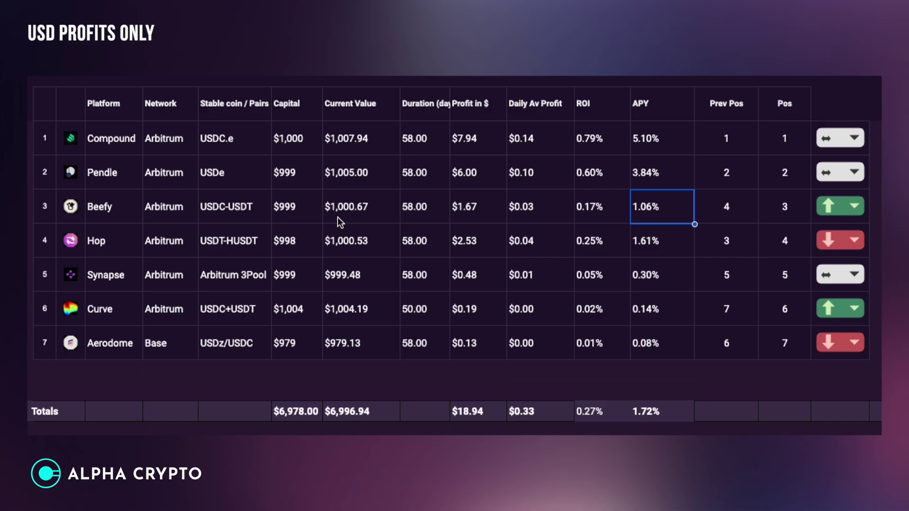
{"action": "left_click", "coordinate": [112, 217]}
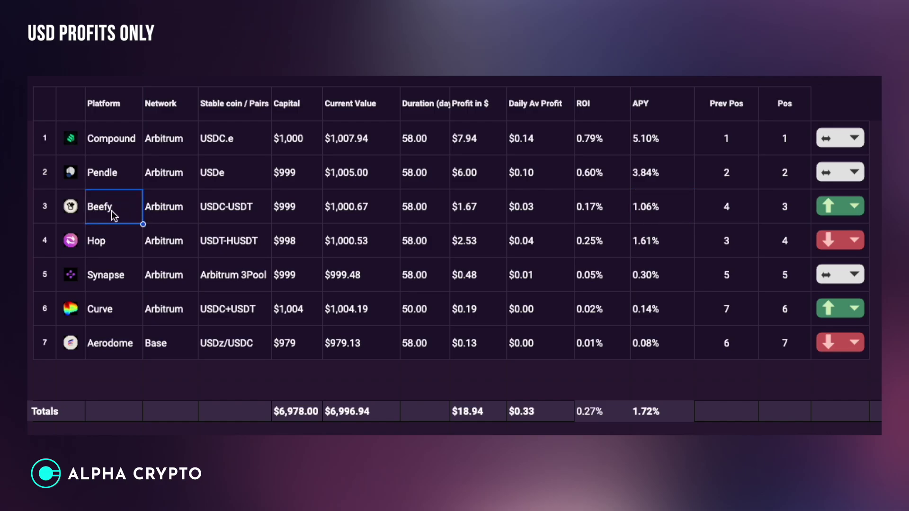
{"action": "left_click", "coordinate": [119, 244]}
{"action": "left_click", "coordinate": [125, 345]}
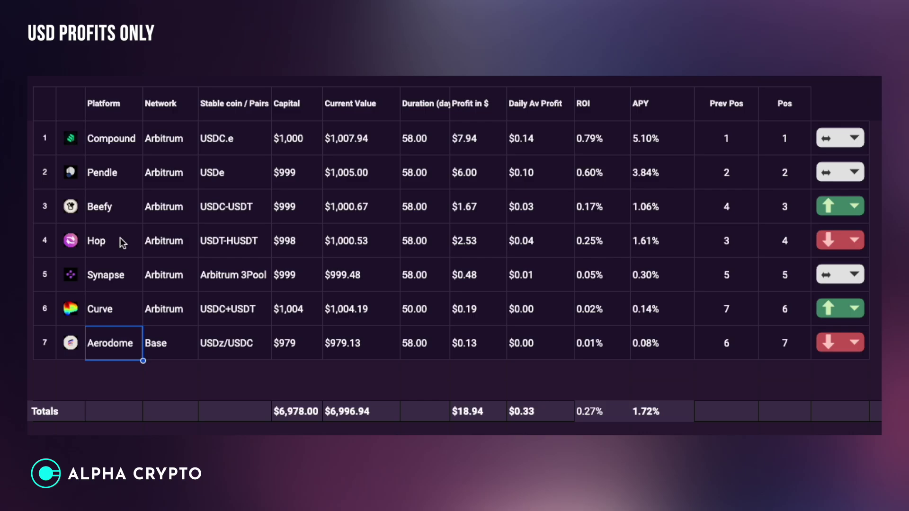
{"action": "left_click_drag", "start_coordinate": [121, 242], "coordinate": [689, 342]}
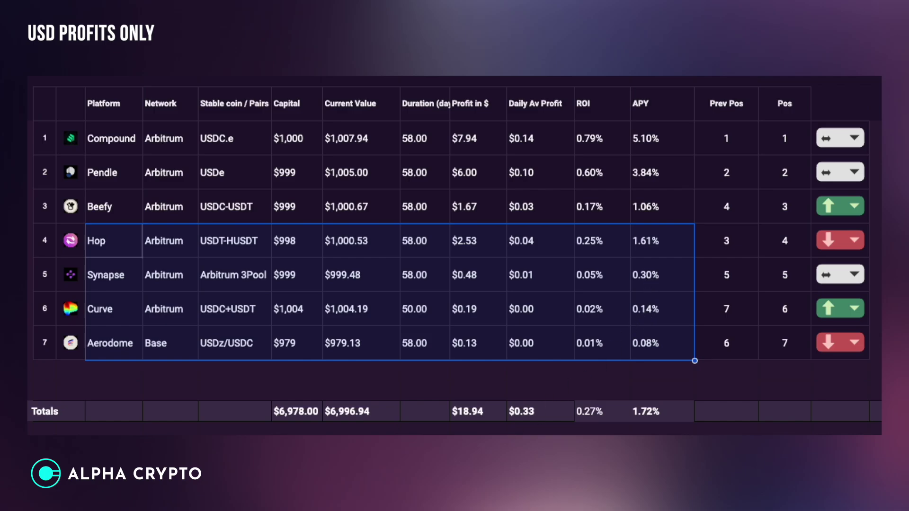
{"action": "left_click", "coordinate": [462, 438]}
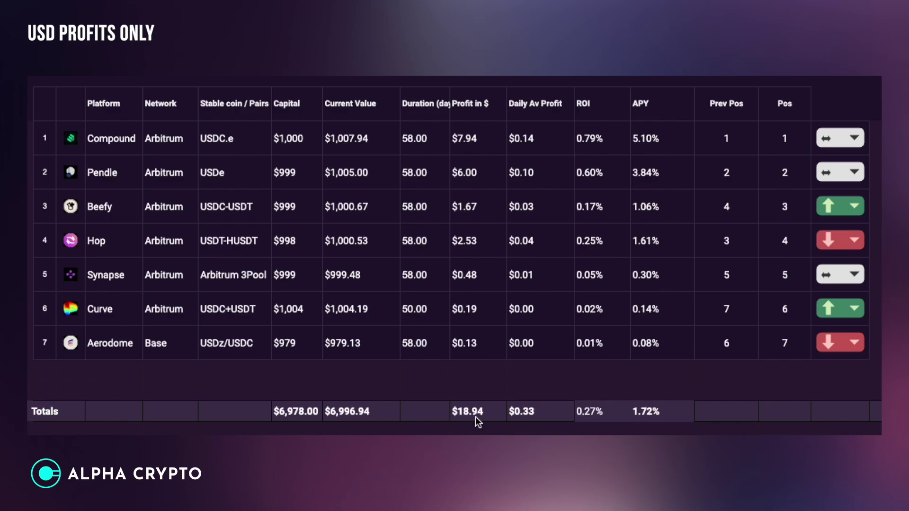
{"action": "left_click", "coordinate": [673, 415]}
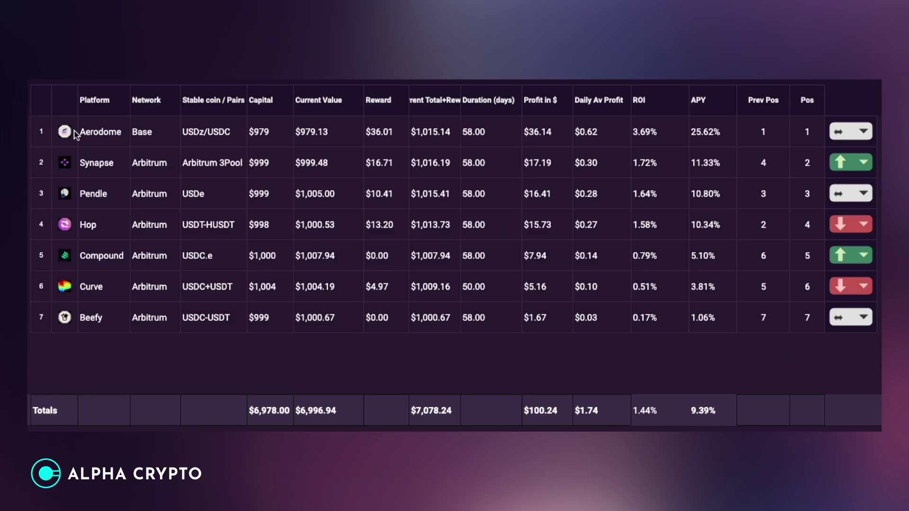
Highlight the whole Reward column, then point out Aerodome's $36.01 reward
{"action": "left_click_drag", "start_coordinate": [377, 135], "coordinate": [376, 326]}
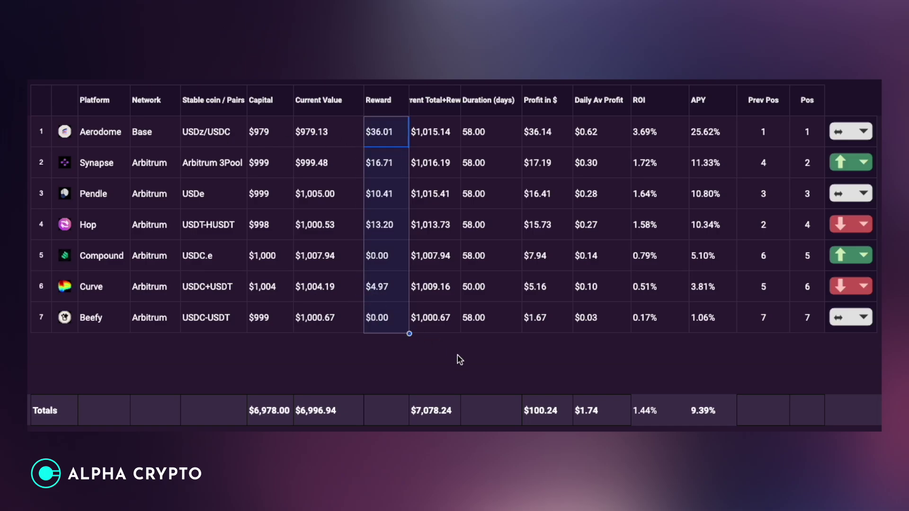
{"action": "left_click", "coordinate": [367, 348]}
{"action": "left_click", "coordinate": [385, 133]}
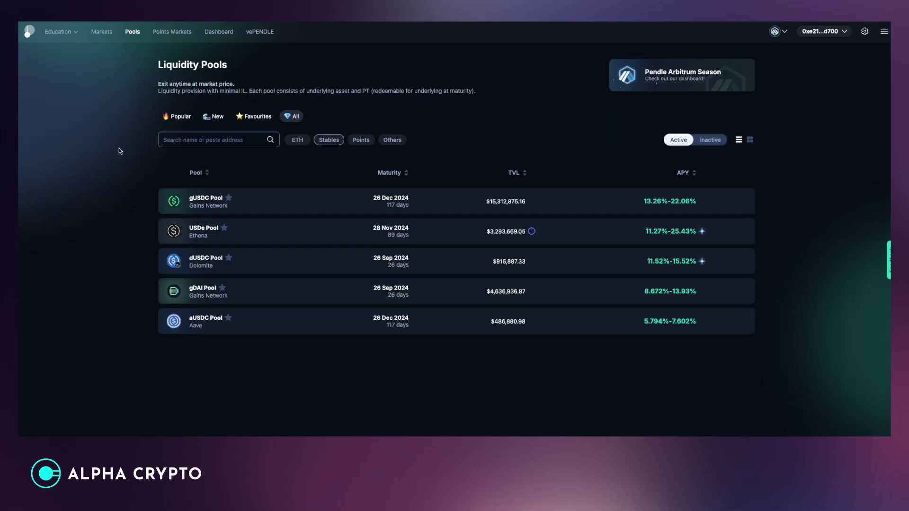
Open the gUSDC pool and enter the full 918.112606 gUSDC balance in Zap In
{"action": "left_click", "coordinate": [299, 202]}
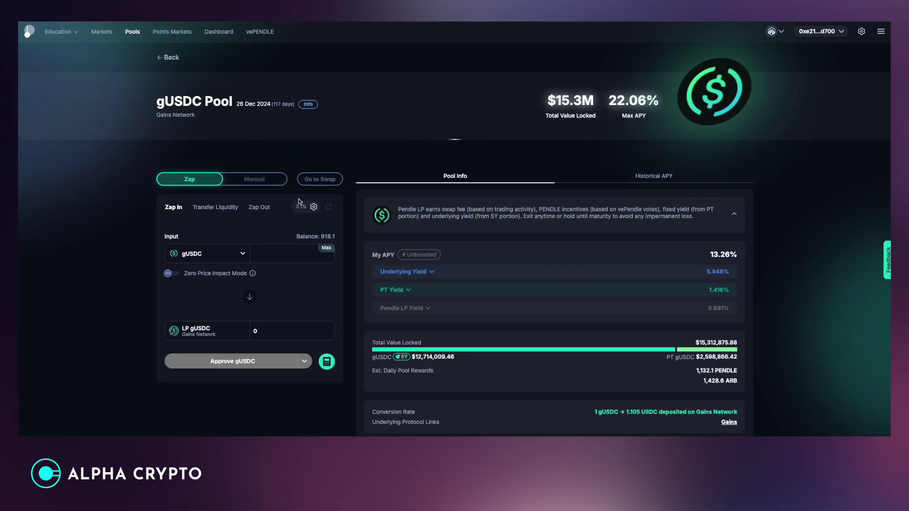
{"action": "left_click", "coordinate": [327, 249]}
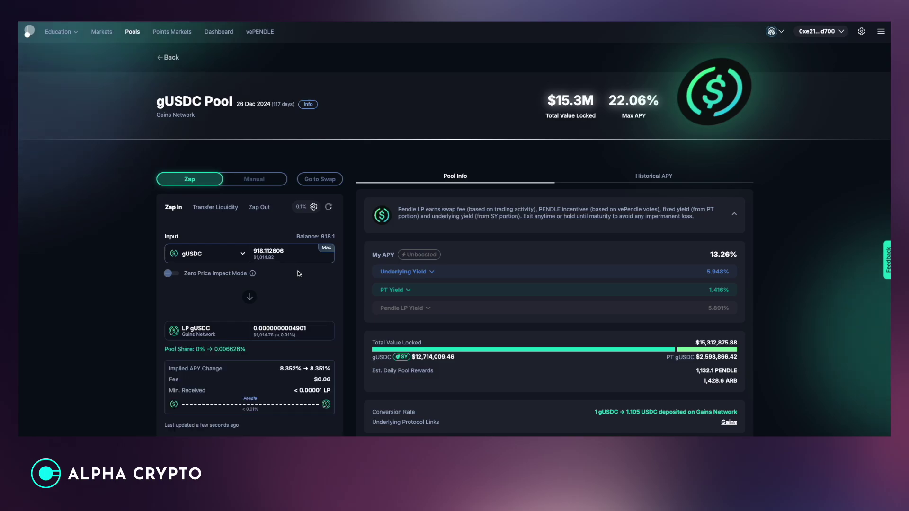
{"action": "scroll", "coordinate": [299, 274], "scroll_direction": "down", "scroll_amount": 1}
{"action": "scroll", "coordinate": [299, 274], "scroll_direction": "down", "scroll_amount": 4}
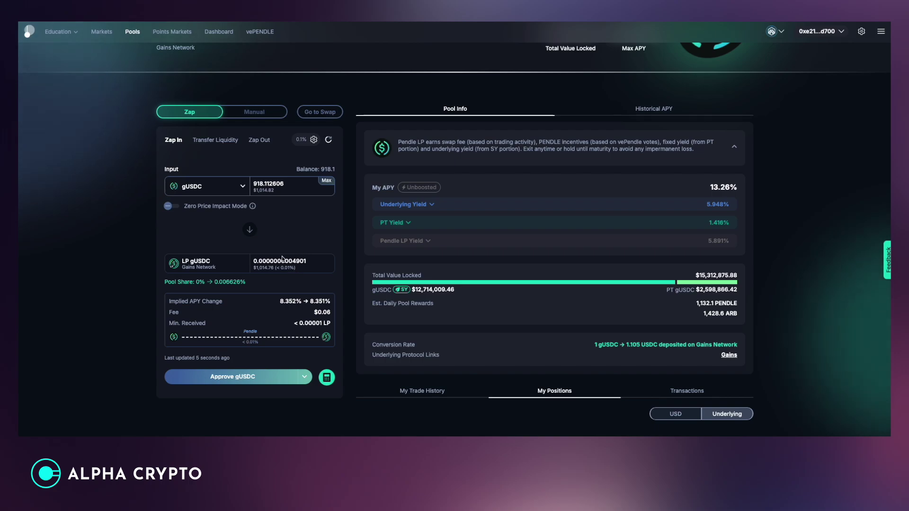
Approve a max 918.112606 gUSDC spending cap for Pendle in MetaMask
{"action": "left_click", "coordinate": [266, 377]}
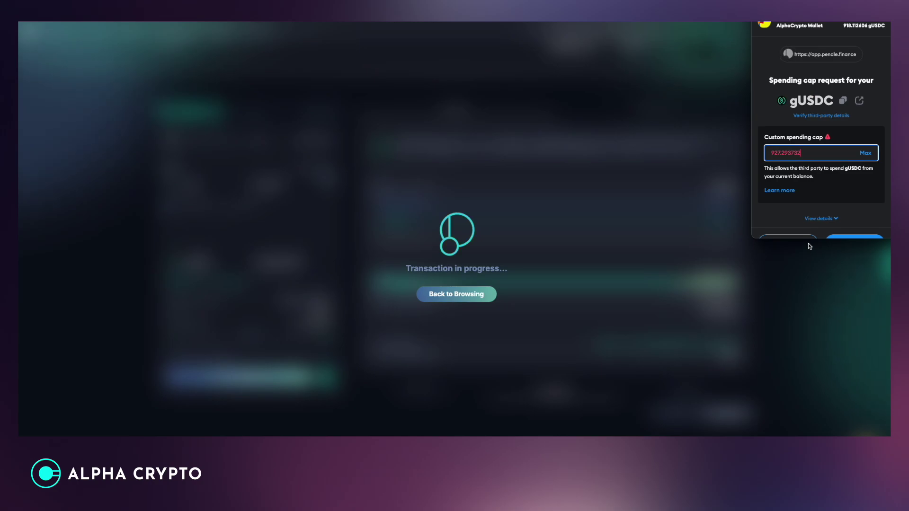
{"action": "left_click", "coordinate": [865, 152]}
{"action": "scroll", "coordinate": [853, 204], "scroll_direction": "down", "scroll_amount": 1}
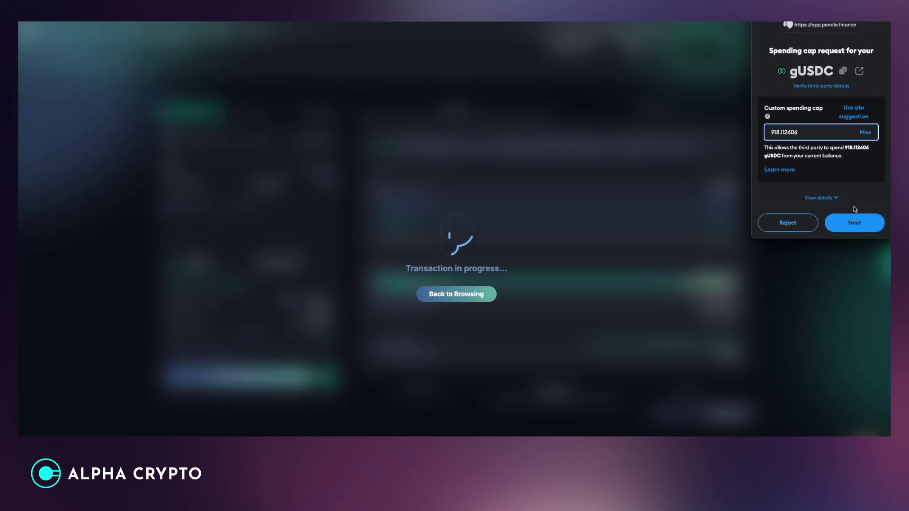
{"action": "left_click", "coordinate": [859, 228]}
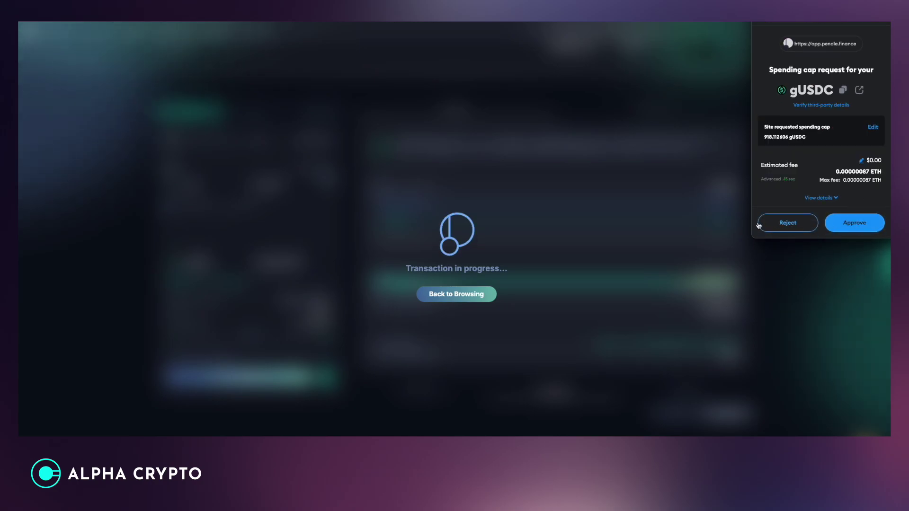
{"action": "left_click", "coordinate": [866, 228]}
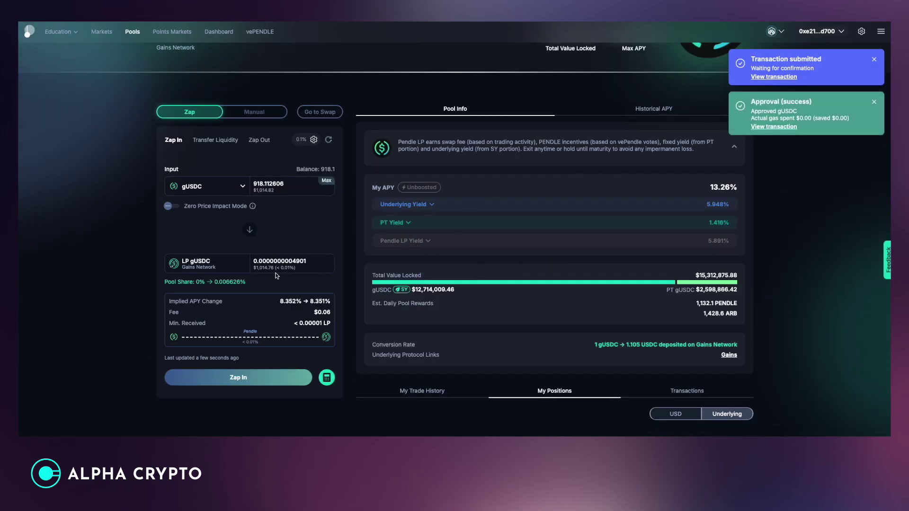
Zap the 918.112606 gUSDC into the gUSDC pool and confirm the transaction in MetaMask
{"action": "left_click", "coordinate": [274, 381]}
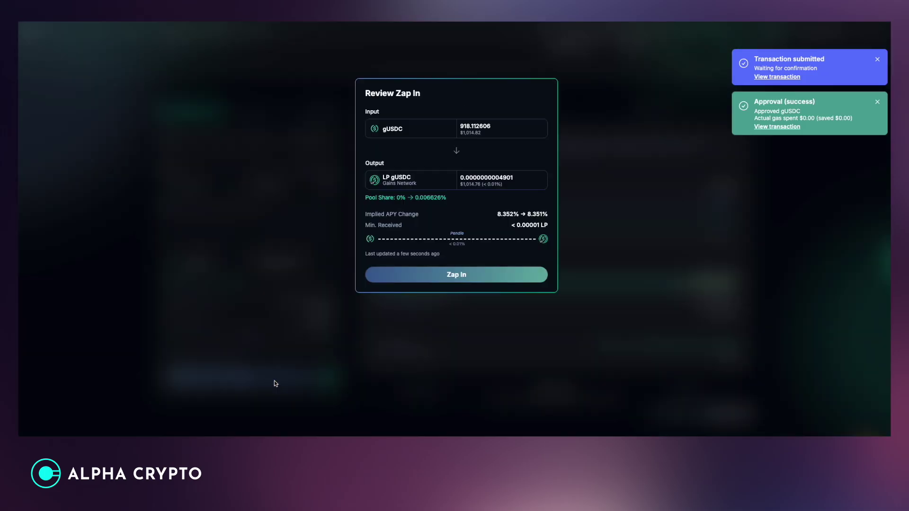
{"action": "left_click", "coordinate": [474, 280]}
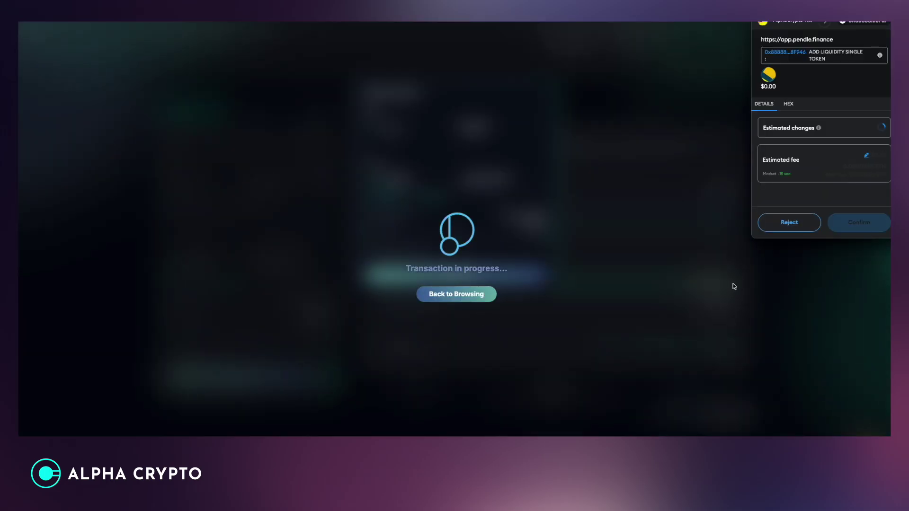
{"action": "scroll", "coordinate": [836, 222], "scroll_direction": "down", "scroll_amount": 2}
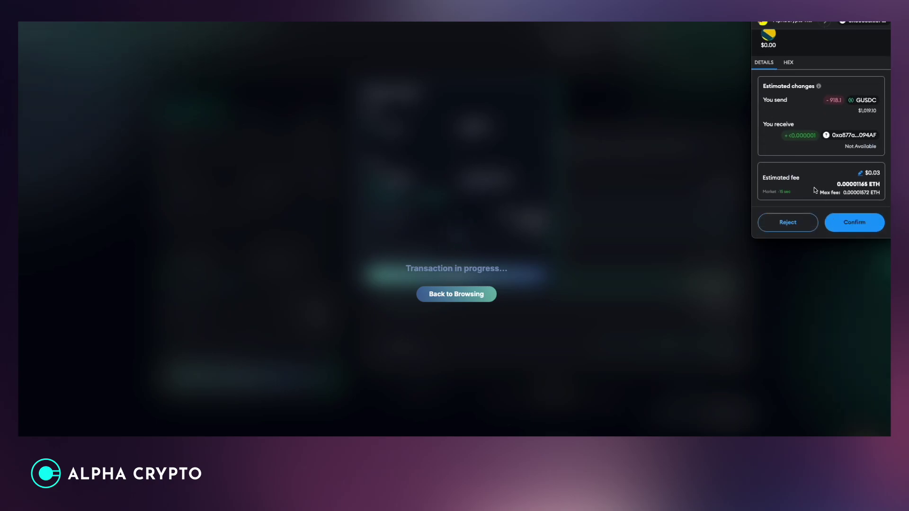
{"action": "left_click", "coordinate": [847, 223]}
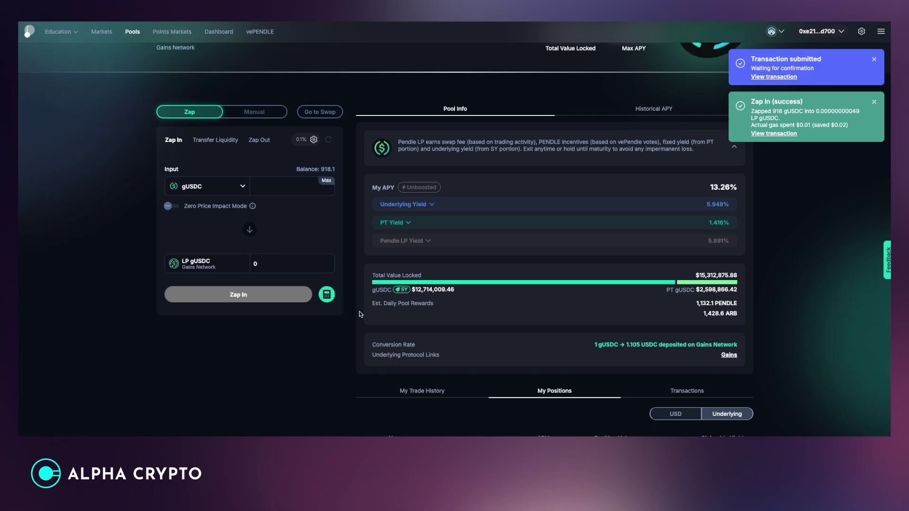
{"action": "scroll", "coordinate": [402, 350], "scroll_direction": "down", "scroll_amount": 2}
{"action": "scroll", "coordinate": [310, 317], "scroll_direction": "up", "scroll_amount": 3}
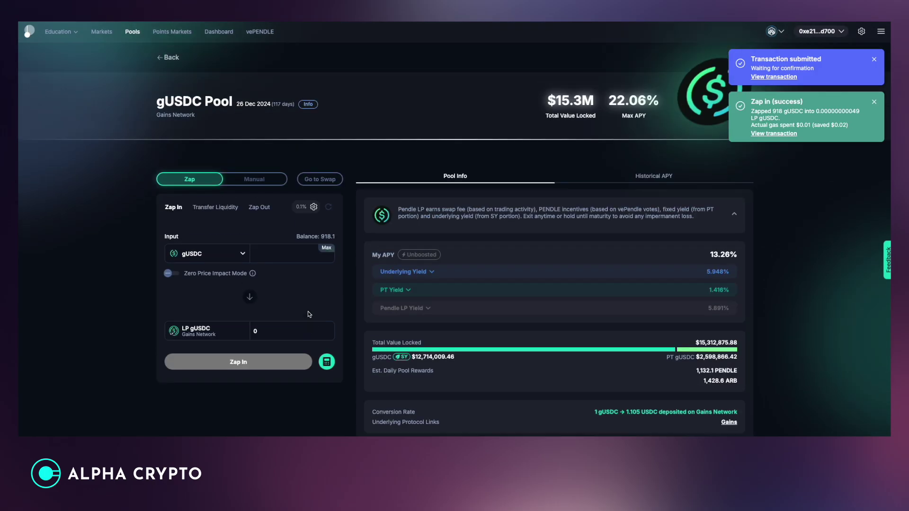
{"action": "left_click", "coordinate": [218, 31]}
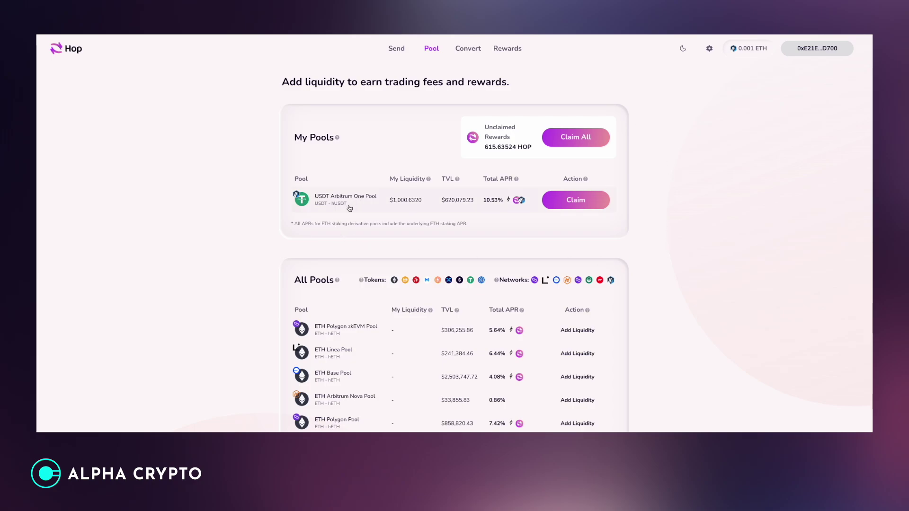
Claim all 615.63524 HOP rewards on Arbitrum One and confirm in MetaMask
{"action": "scroll", "coordinate": [353, 206], "scroll_direction": "down", "scroll_amount": 1}
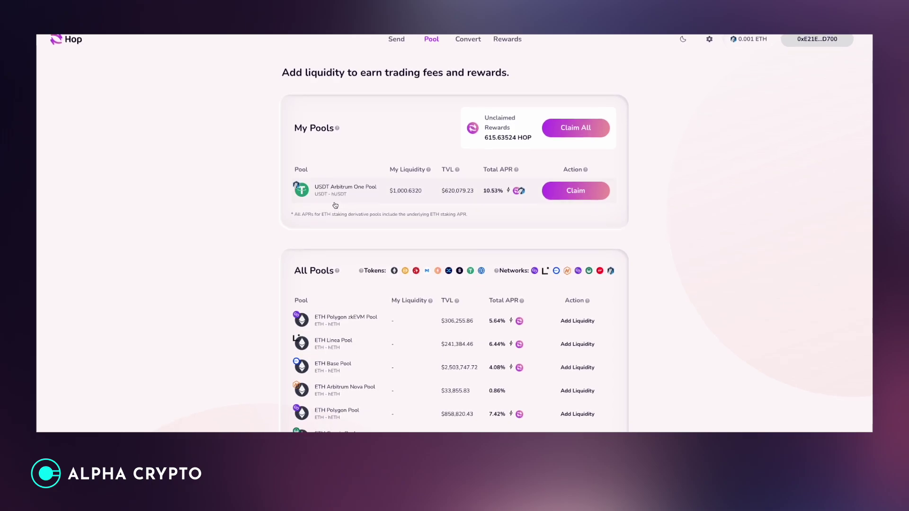
{"action": "scroll", "coordinate": [352, 207], "scroll_direction": "up", "scroll_amount": 1}
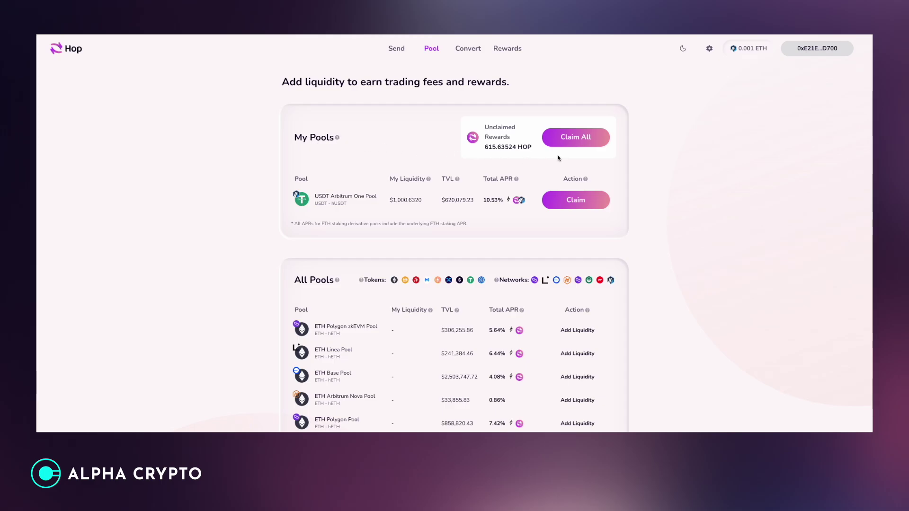
{"action": "left_click", "coordinate": [579, 142]}
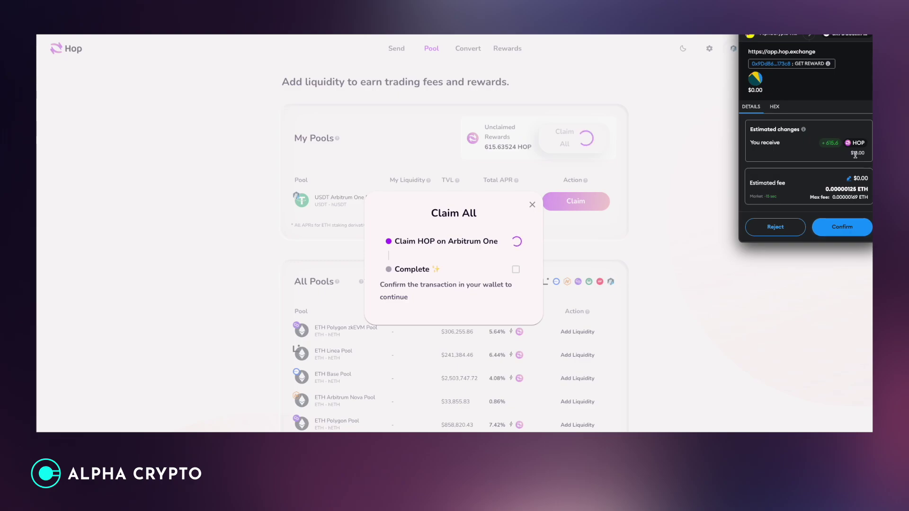
{"action": "left_click", "coordinate": [842, 227]}
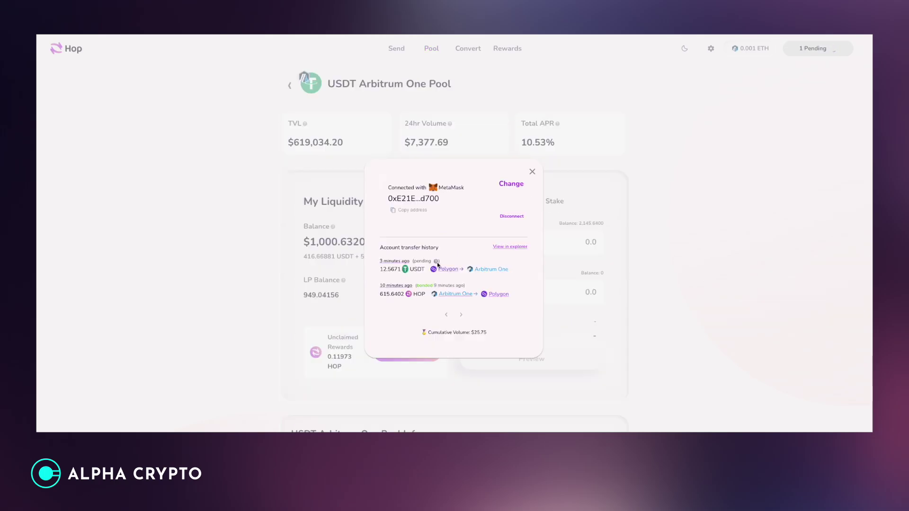
Enter a 12.56 USDT deposit in the USDT Arbitrum One pool and preview it
{"action": "left_click", "coordinate": [532, 172]}
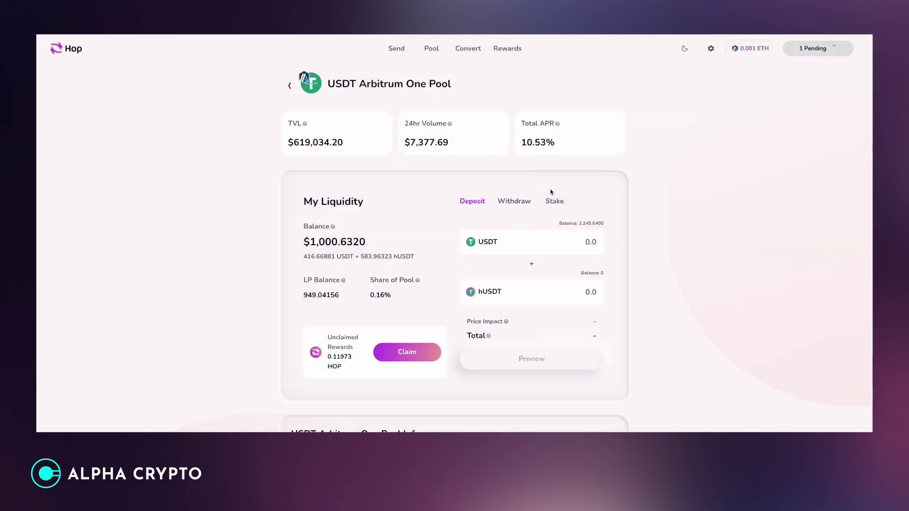
{"action": "left_click", "coordinate": [593, 251]}
{"action": "type", "text": "12.56"}
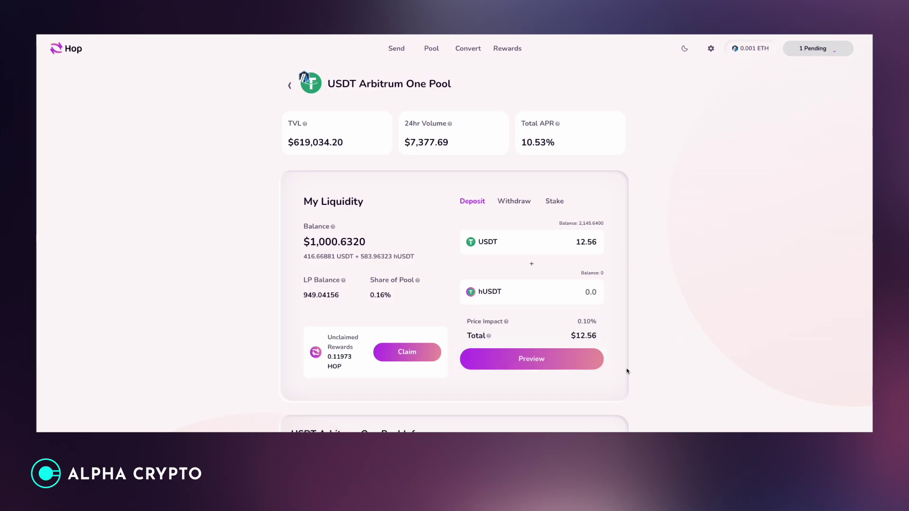
{"action": "left_click", "coordinate": [568, 362]}
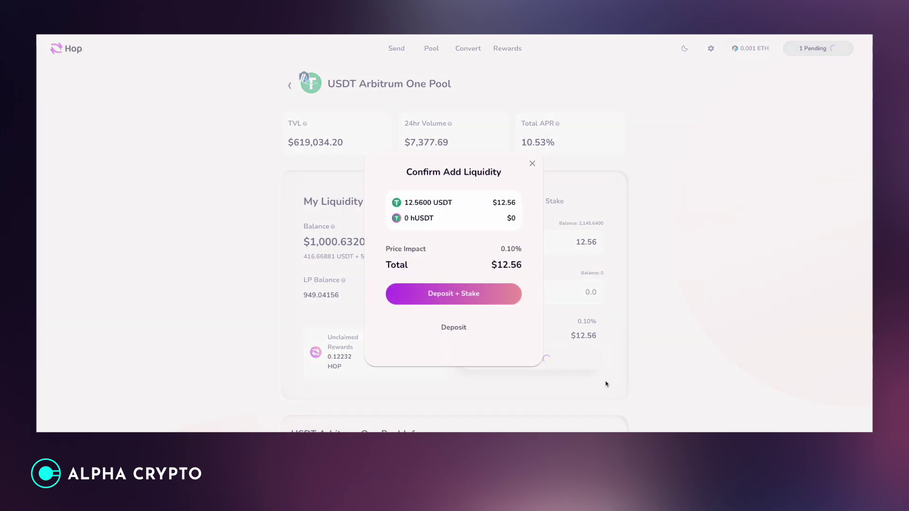
Deposit and stake the 12.56 USDT, confirming the MetaMask approvals, HOP-LP-USDT spending cap and stake
{"action": "left_click", "coordinate": [487, 294]}
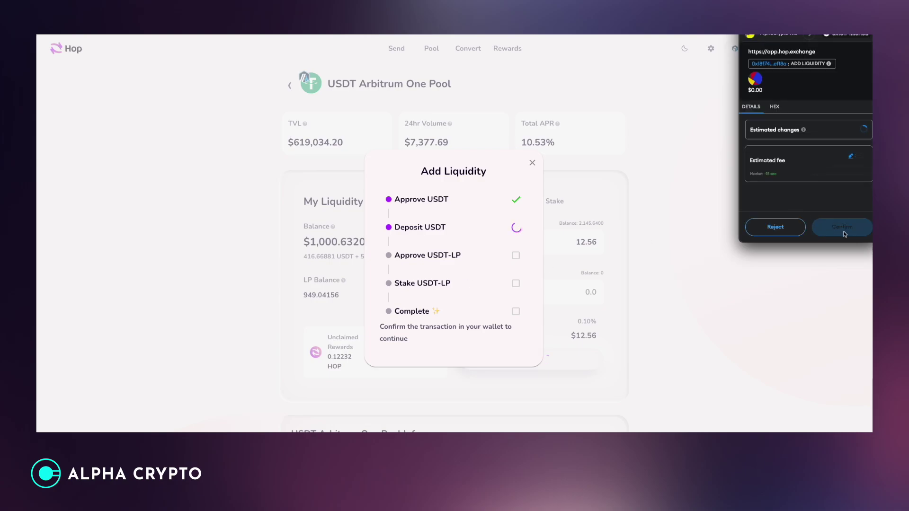
{"action": "scroll", "coordinate": [840, 241], "scroll_direction": "down", "scroll_amount": 1}
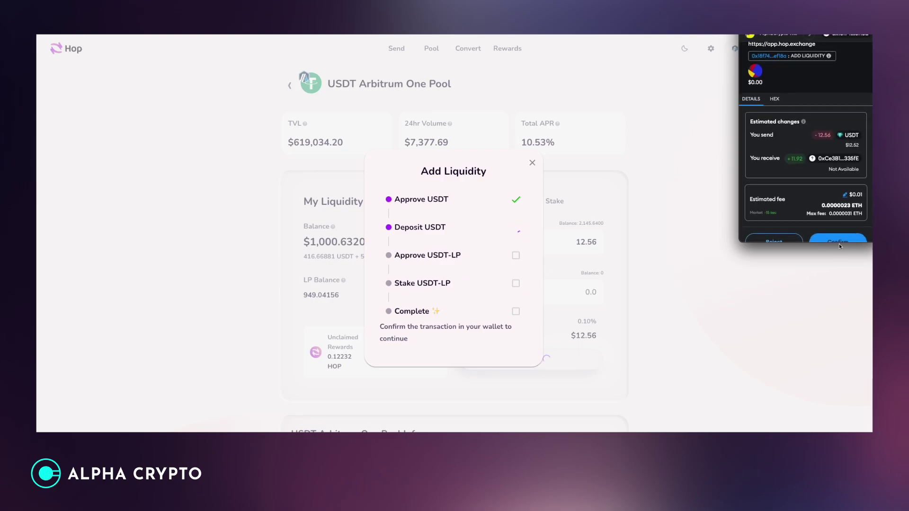
{"action": "left_click", "coordinate": [841, 241]}
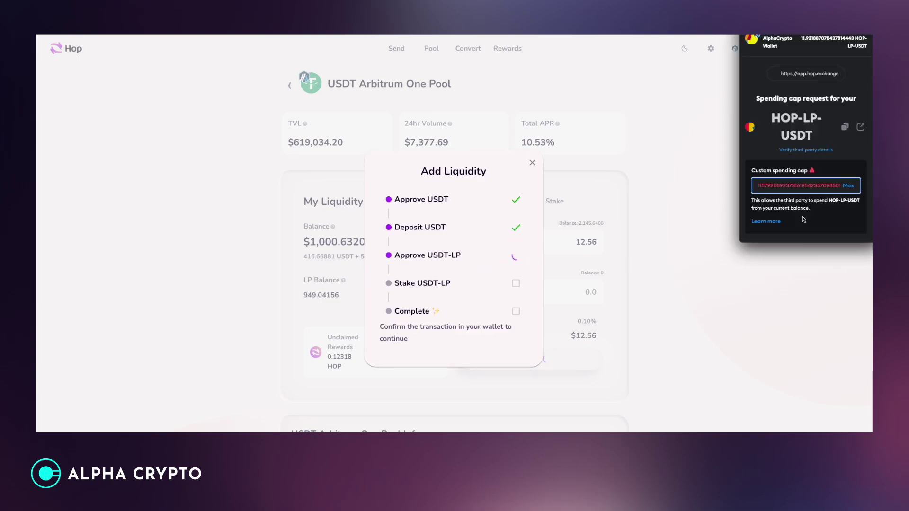
{"action": "left_click", "coordinate": [848, 185]}
{"action": "scroll", "coordinate": [827, 204], "scroll_direction": "down", "scroll_amount": 3}
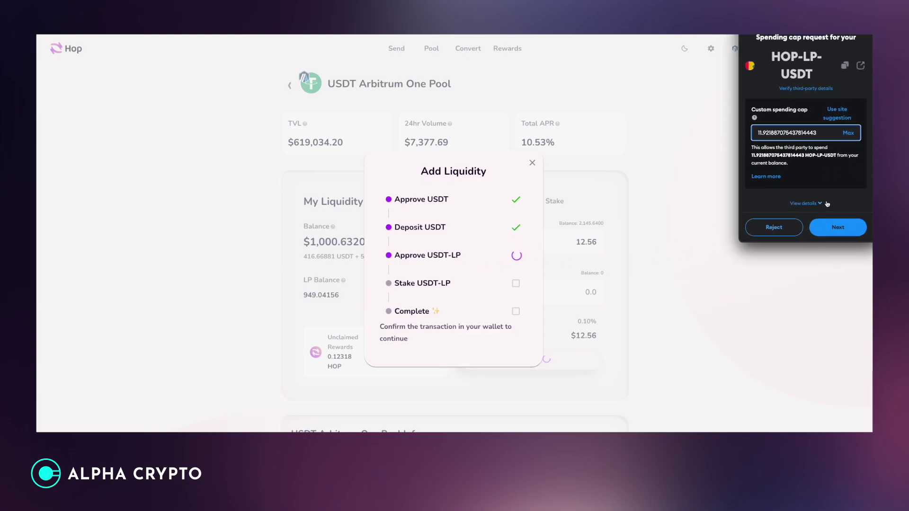
{"action": "left_click", "coordinate": [838, 228]}
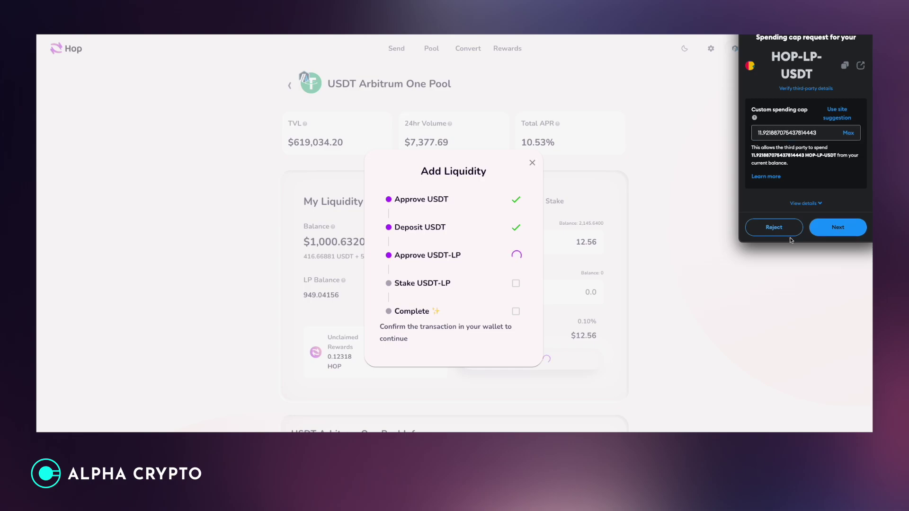
{"action": "left_click", "coordinate": [838, 232]}
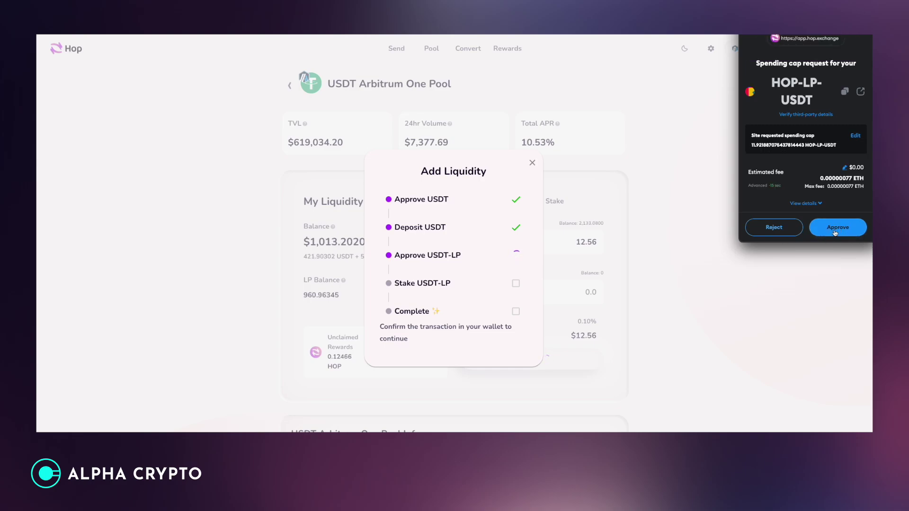
{"action": "left_click", "coordinate": [836, 229]}
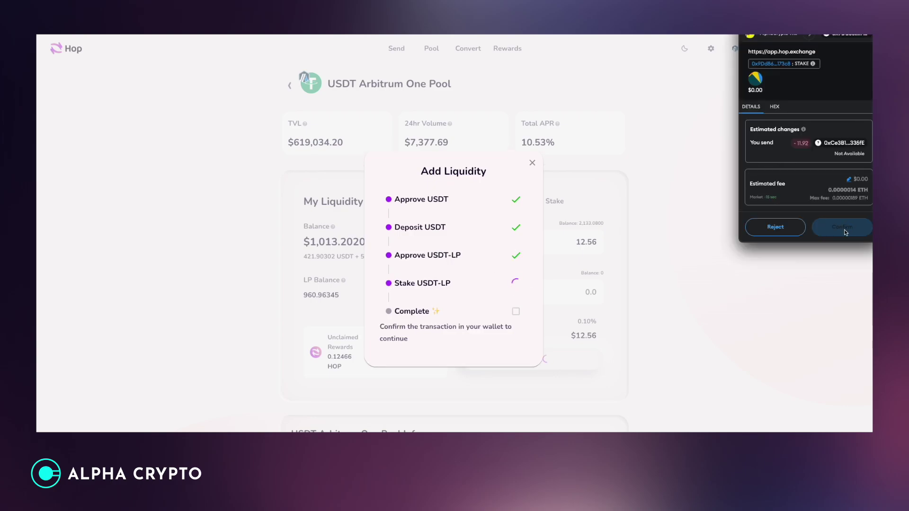
{"action": "left_click", "coordinate": [845, 228]}
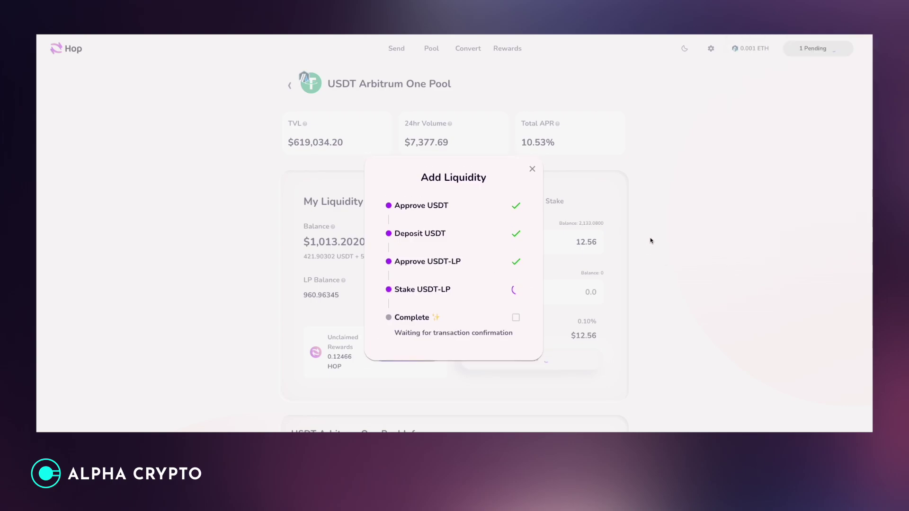
{"action": "left_click", "coordinate": [468, 345]}
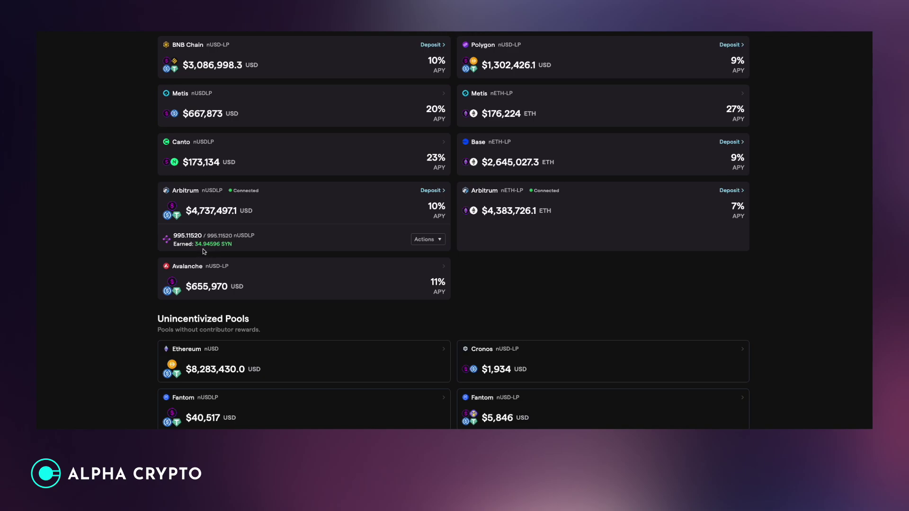
Claim the 34.946125 SYN from the Arbitrum nUSDLP position and swap it to 16.0397 USDT
{"action": "left_click", "coordinate": [424, 241]}
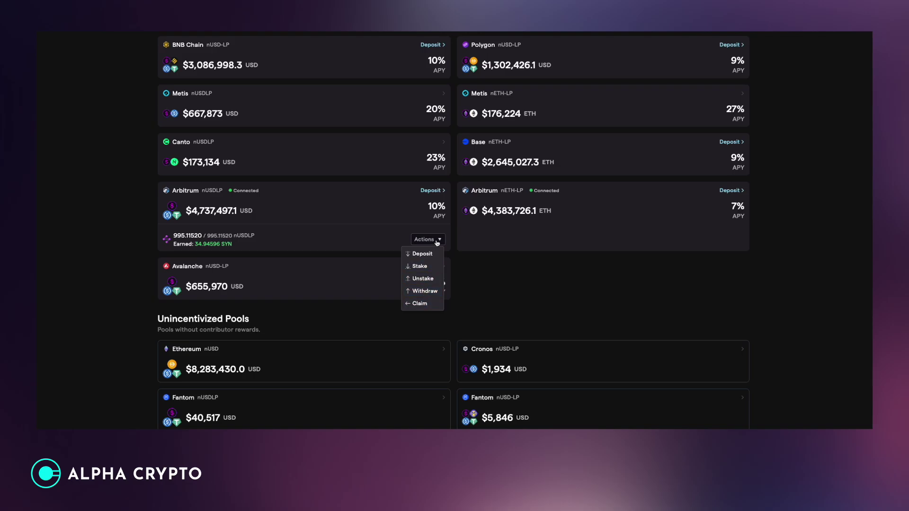
{"action": "left_click", "coordinate": [420, 303]}
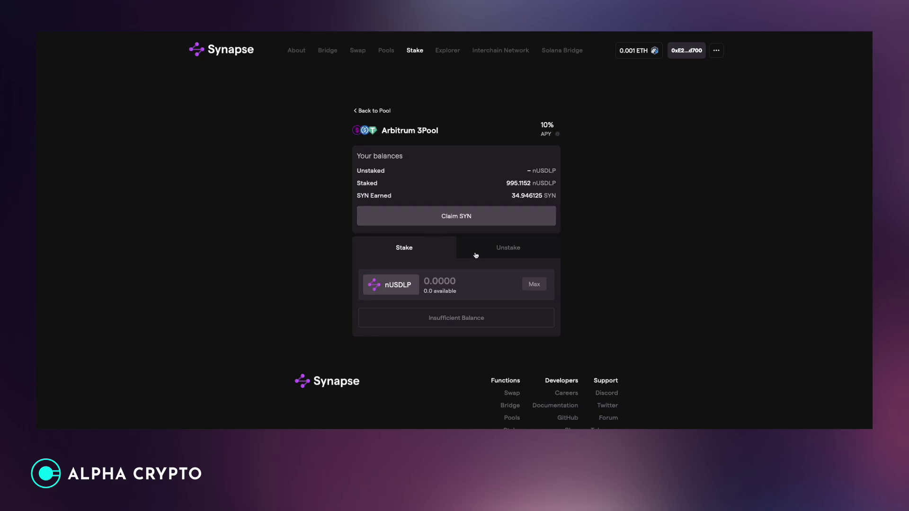
{"action": "left_click", "coordinate": [485, 222]}
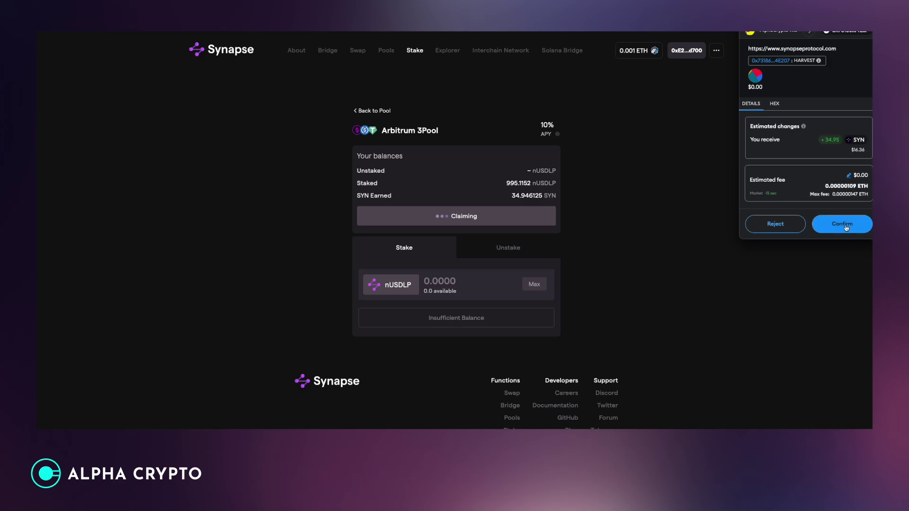
{"action": "left_click", "coordinate": [845, 226]}
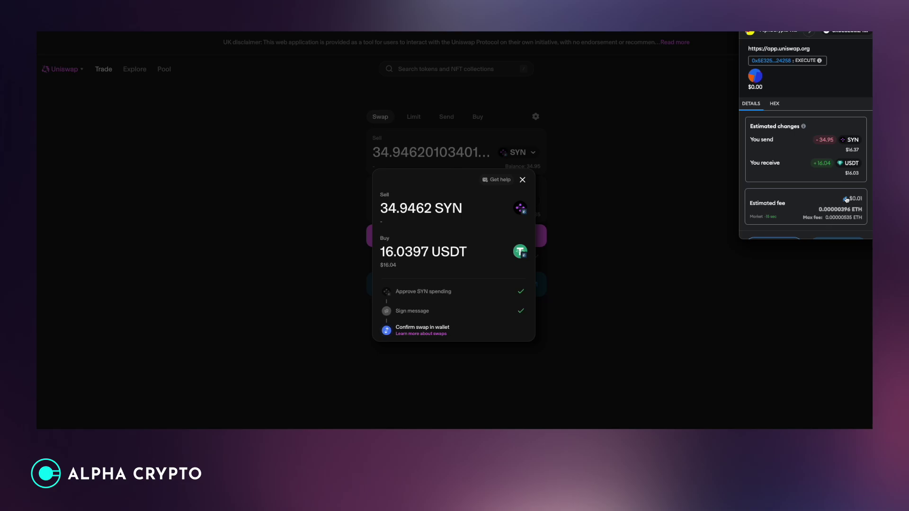
{"action": "scroll", "coordinate": [846, 198], "scroll_direction": "down", "scroll_amount": 1}
{"action": "left_click", "coordinate": [838, 229]}
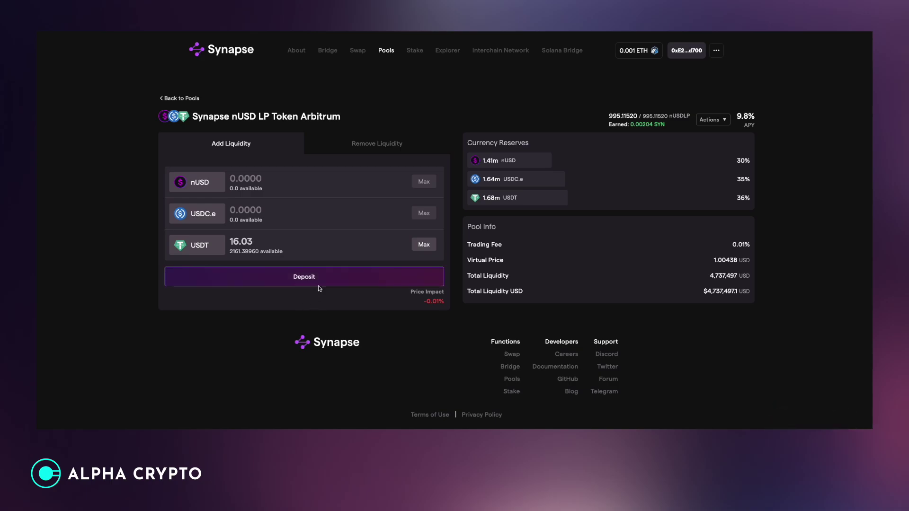
Deposit 16.03 USDT into the nUSD LP Token Arbitrum pool and confirm in MetaMask
{"action": "left_click", "coordinate": [318, 287]}
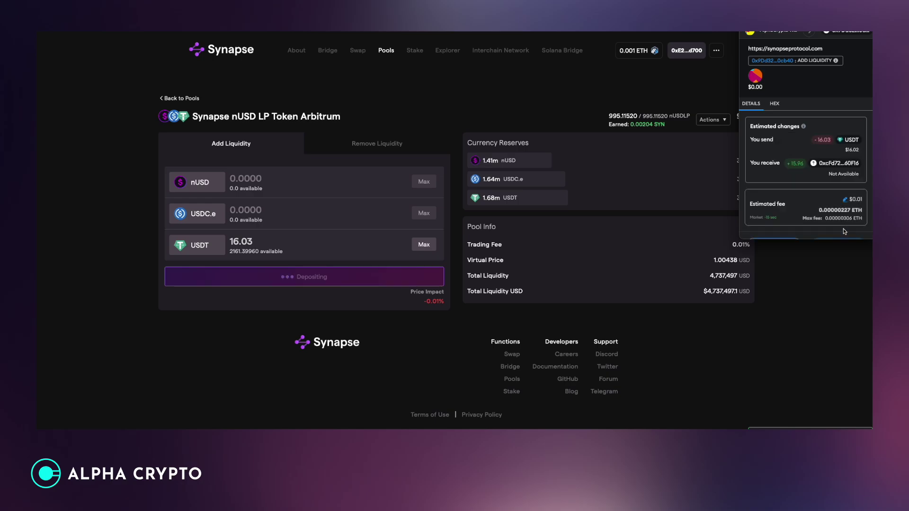
{"action": "scroll", "coordinate": [848, 233], "scroll_direction": "down", "scroll_amount": 1}
{"action": "left_click", "coordinate": [851, 231]}
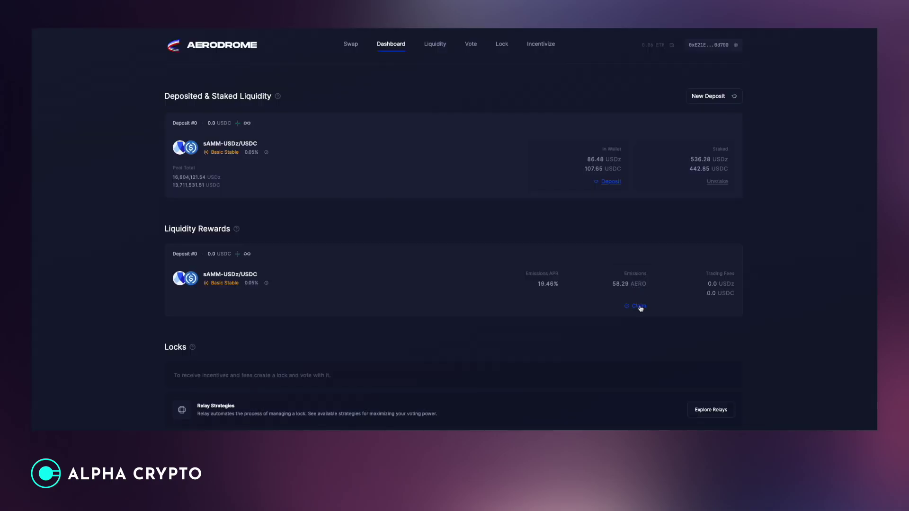
Claim the 58.29 AERO liquidity rewards of the sAMM-USDz/USDC position and confirm in MetaMask
{"action": "left_click", "coordinate": [638, 306]}
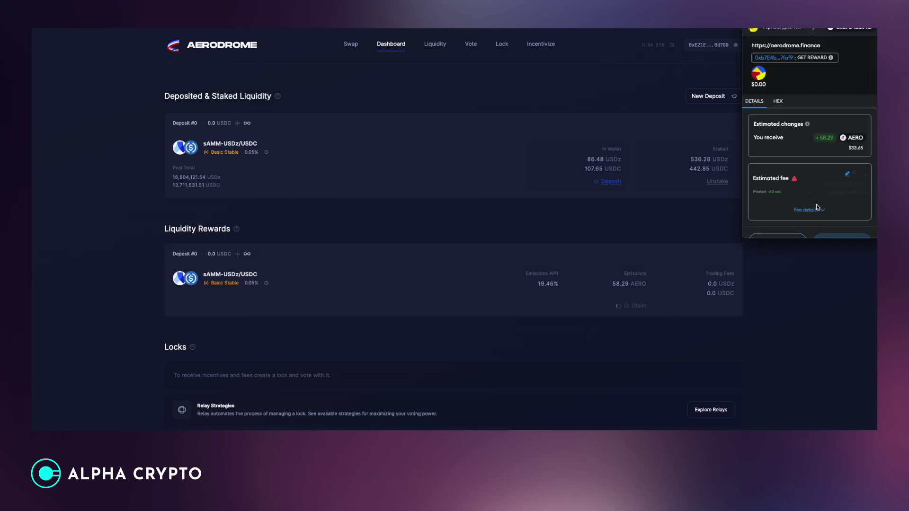
{"action": "scroll", "coordinate": [845, 208], "scroll_direction": "down", "scroll_amount": 2}
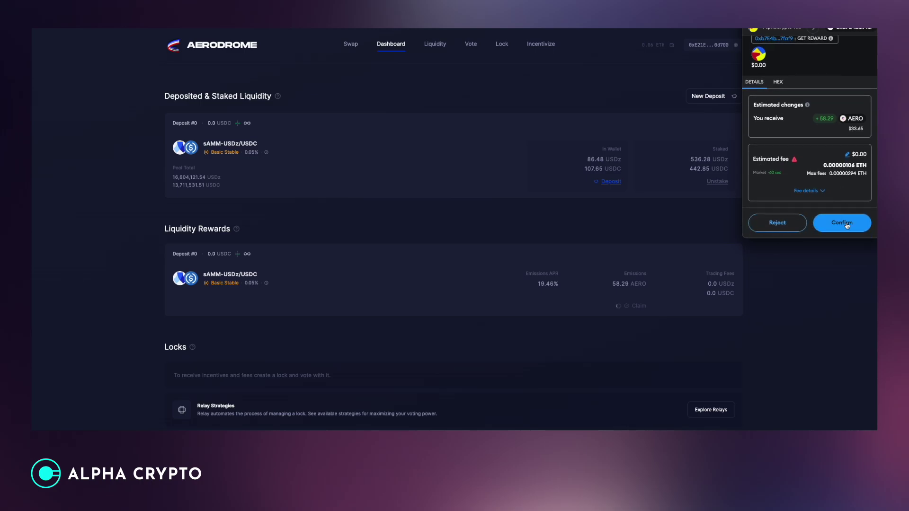
{"action": "left_click", "coordinate": [841, 223]}
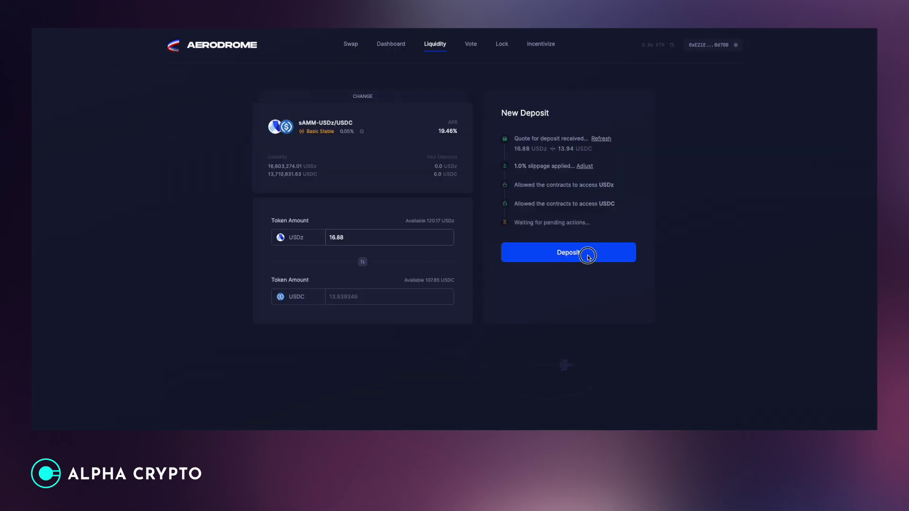
Submit and confirm in MetaMask the 16.88 USDz plus 13.94 USDC deposit into sAMM-USDz/USDC
{"action": "left_click", "coordinate": [608, 258]}
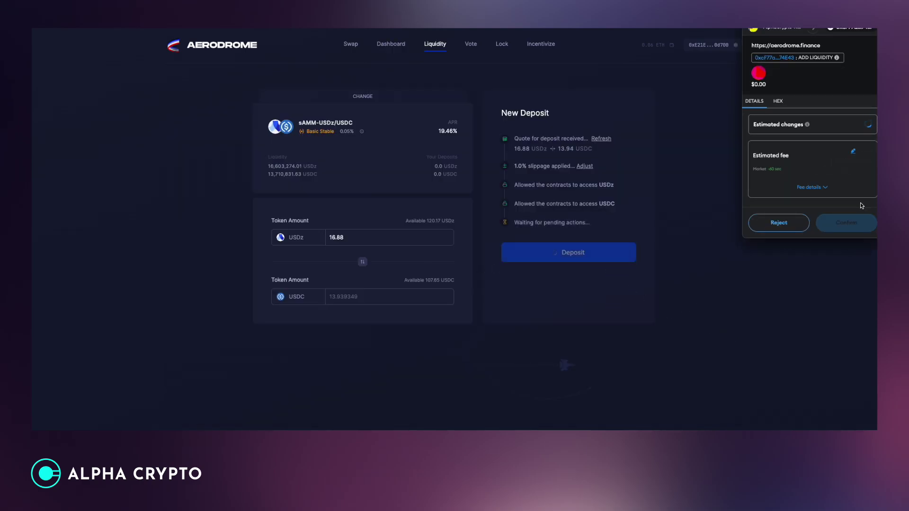
{"action": "scroll", "coordinate": [857, 199], "scroll_direction": "down", "scroll_amount": 2}
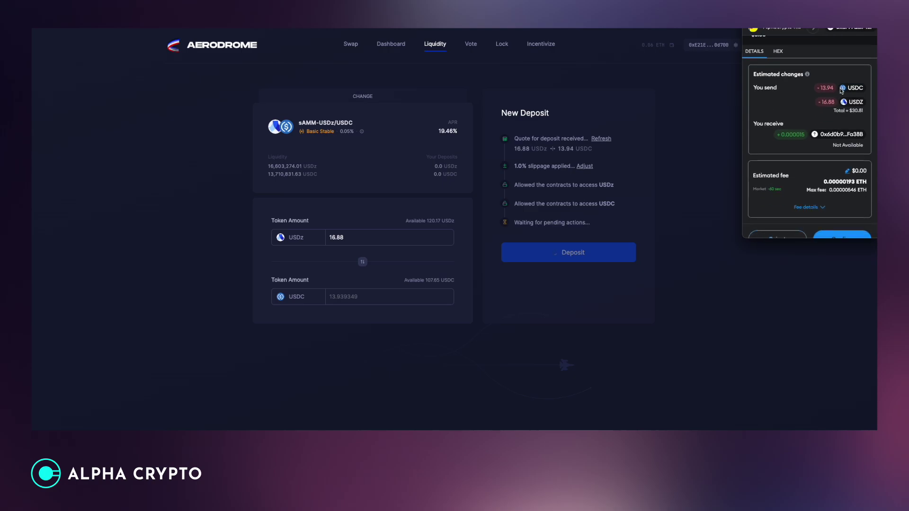
{"action": "scroll", "coordinate": [852, 142], "scroll_direction": "down", "scroll_amount": 1}
{"action": "left_click", "coordinate": [842, 226]}
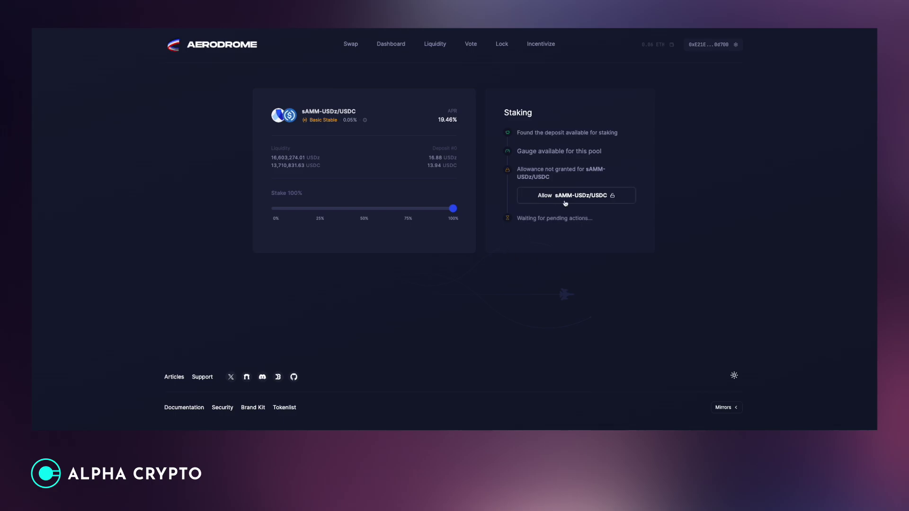
Approve the staking contract's spending cap for the sAMM-USDz/USDC LP tokens
{"action": "left_click", "coordinate": [573, 196]}
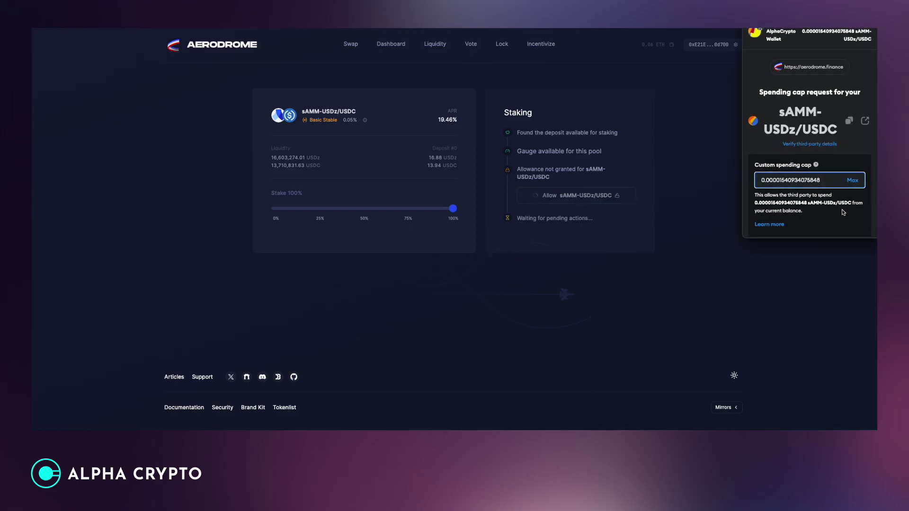
{"action": "scroll", "coordinate": [842, 227], "scroll_direction": "down", "scroll_amount": 1}
{"action": "left_click", "coordinate": [843, 236]}
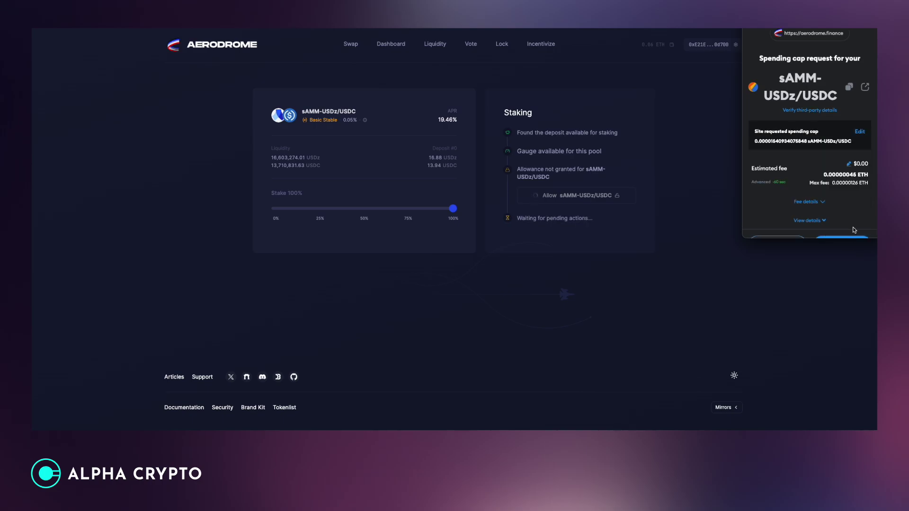
{"action": "scroll", "coordinate": [849, 230], "scroll_direction": "down", "scroll_amount": 1}
{"action": "left_click", "coordinate": [849, 230]}
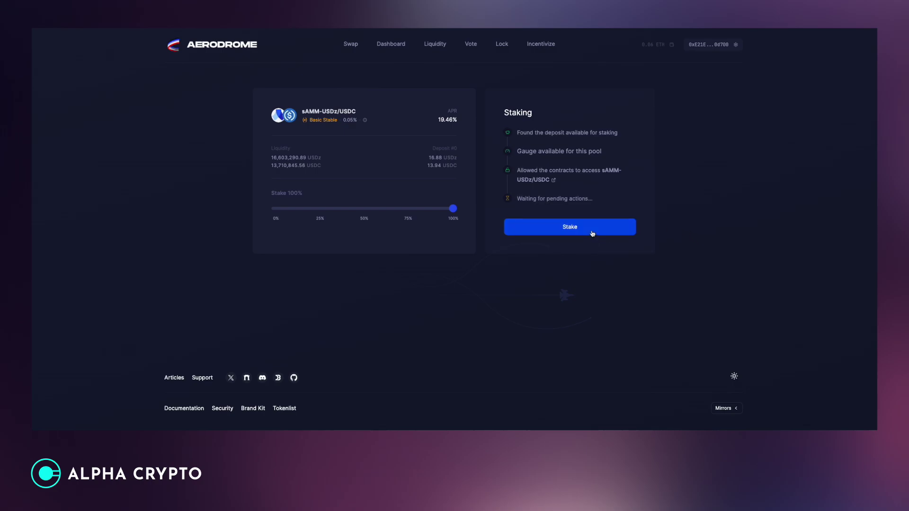
Stake all the new LP tokens, confirm the transaction, and return to the dashboard
{"action": "left_click", "coordinate": [592, 233]}
{"action": "scroll", "coordinate": [841, 217], "scroll_direction": "down", "scroll_amount": 2}
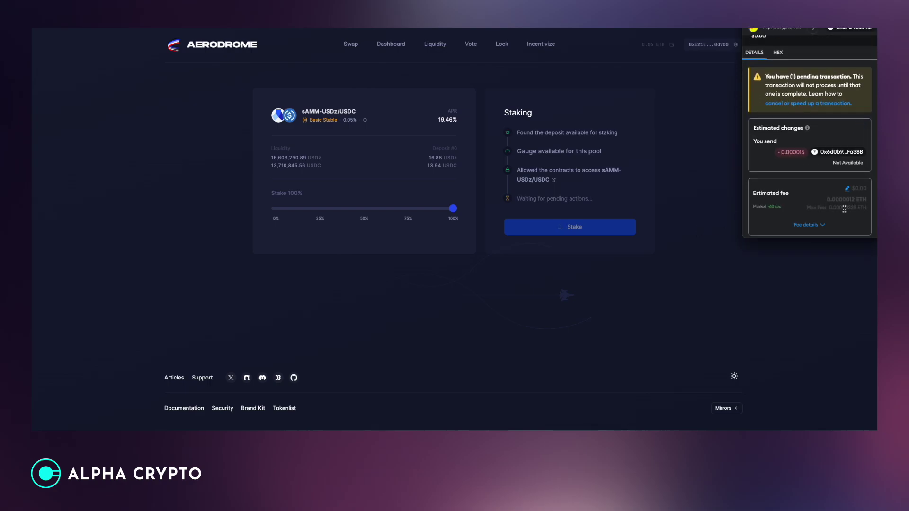
{"action": "scroll", "coordinate": [841, 217], "scroll_direction": "down", "scroll_amount": 1}
{"action": "left_click", "coordinate": [841, 223]}
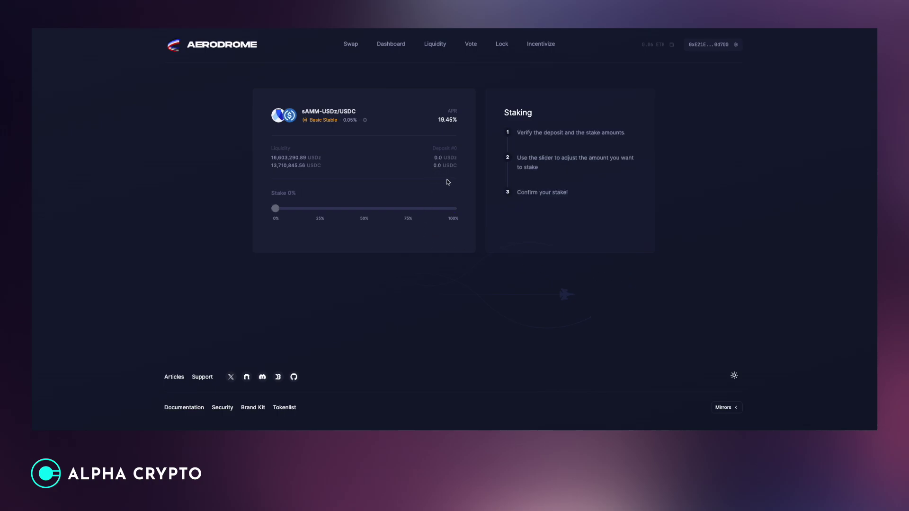
{"action": "left_click", "coordinate": [397, 46]}
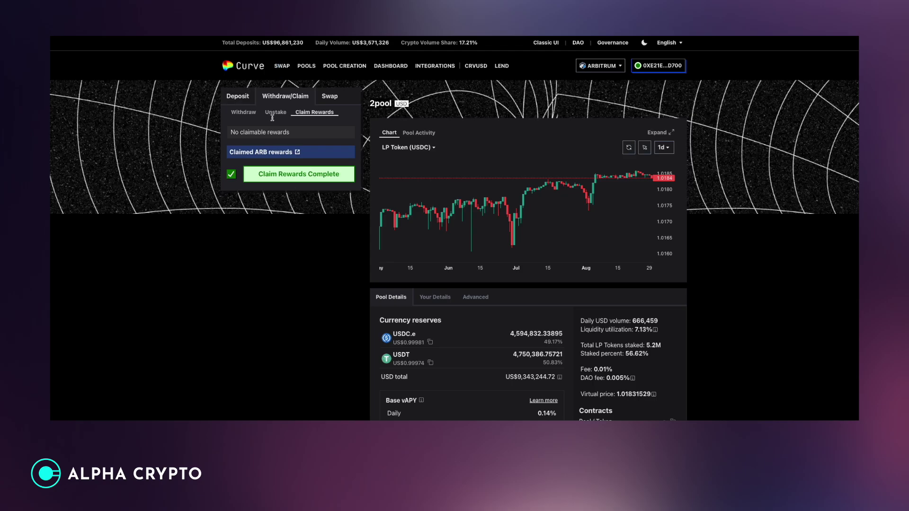
Set up a swap of 9.5 ARB into USDT on Curve's swap page
{"action": "left_click", "coordinate": [283, 66]}
{"action": "left_click", "coordinate": [496, 137]}
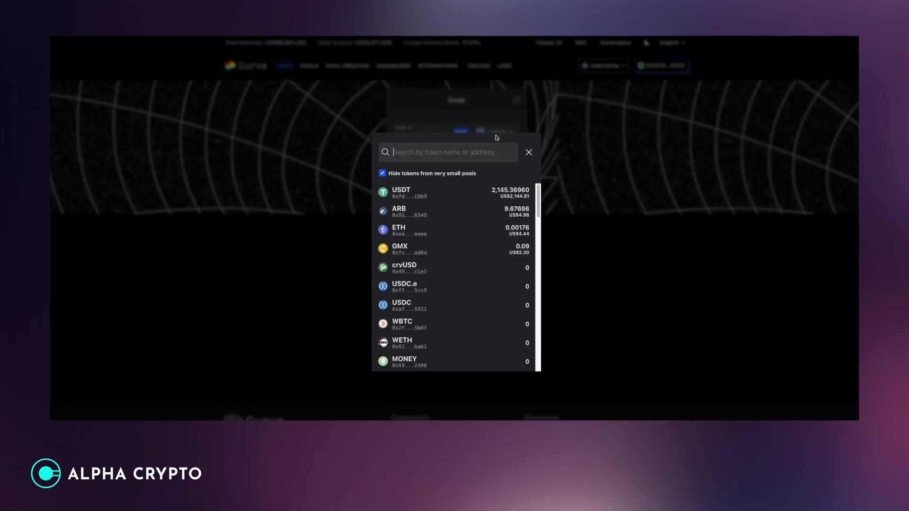
{"action": "left_click", "coordinate": [452, 205]}
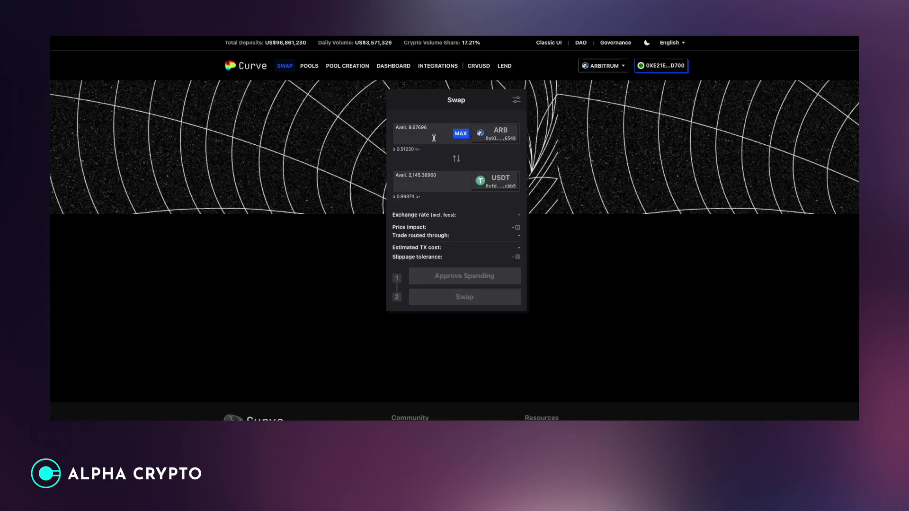
{"action": "left_click", "coordinate": [460, 133]}
{"action": "key", "text": "super+a"}
{"action": "type", "text": "9.5"}
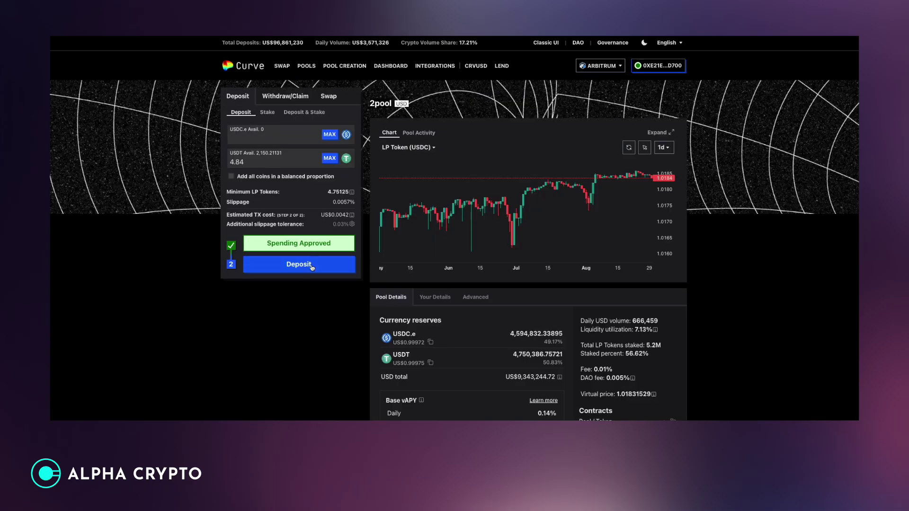
Deposit the 4.84 USDT into the 2pool and confirm it in MetaMask
{"action": "left_click", "coordinate": [312, 267]}
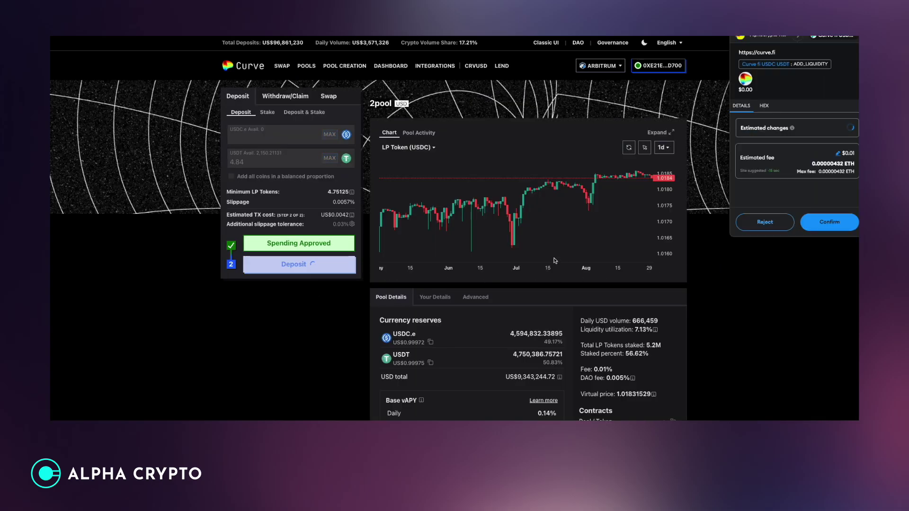
{"action": "scroll", "coordinate": [835, 208], "scroll_direction": "down", "scroll_amount": 1}
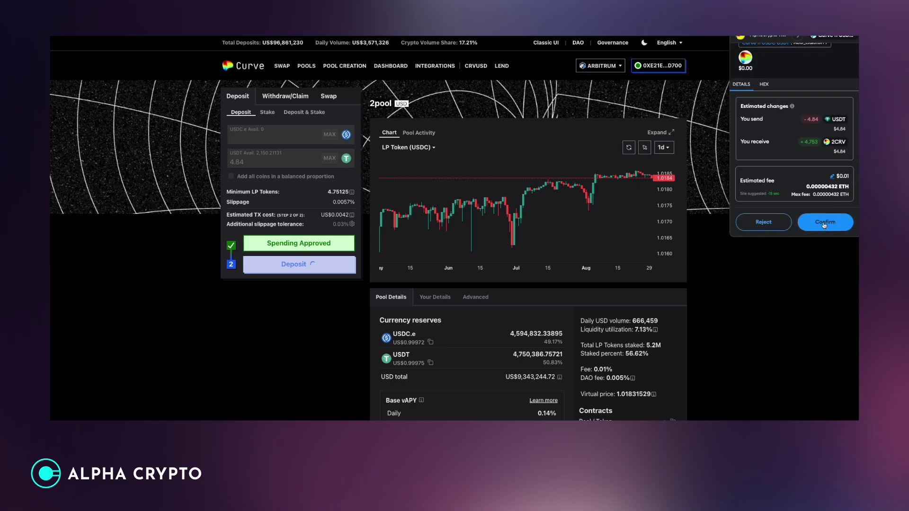
{"action": "left_click", "coordinate": [825, 226]}
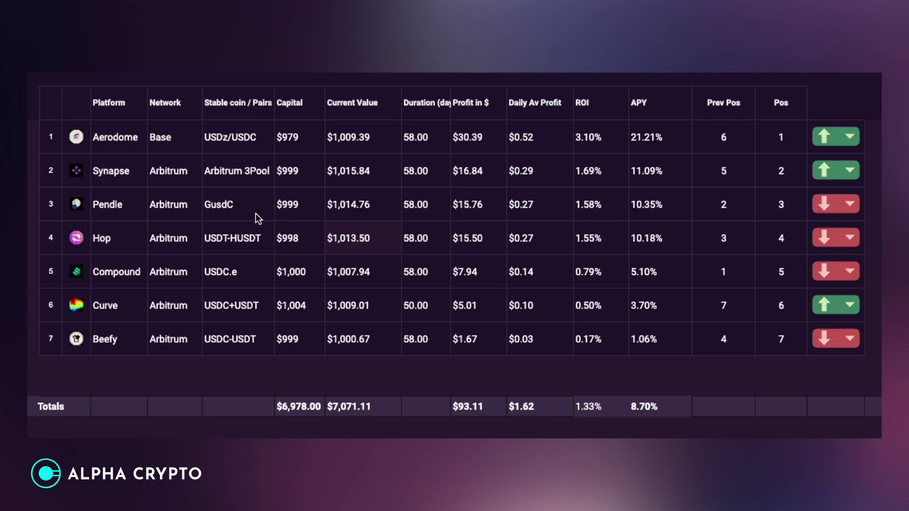
{"action": "left_click_drag", "start_coordinate": [52, 137], "coordinate": [851, 248]}
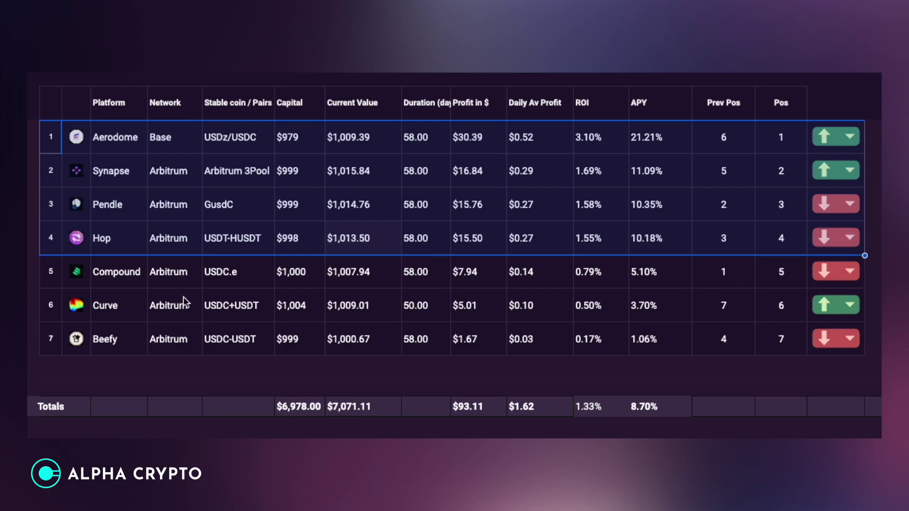
{"action": "left_click_drag", "start_coordinate": [62, 280], "coordinate": [847, 279]}
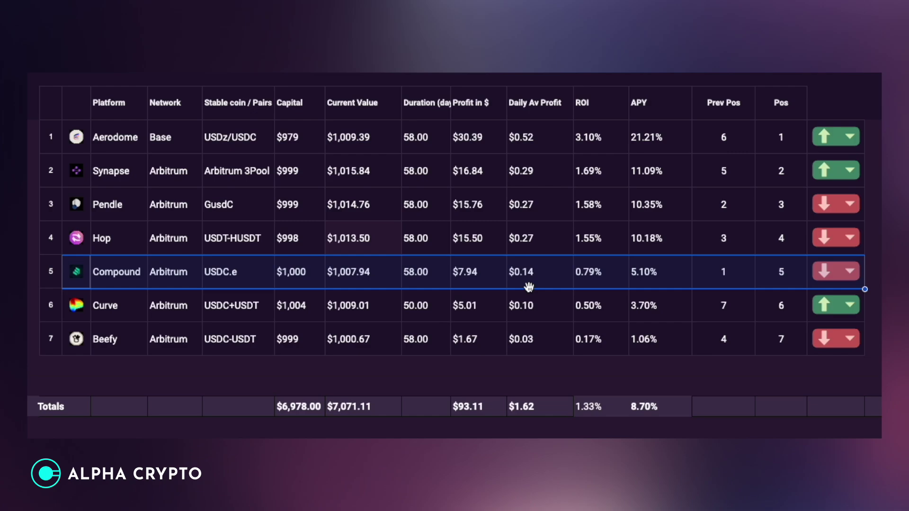
{"action": "left_click", "coordinate": [447, 252]}
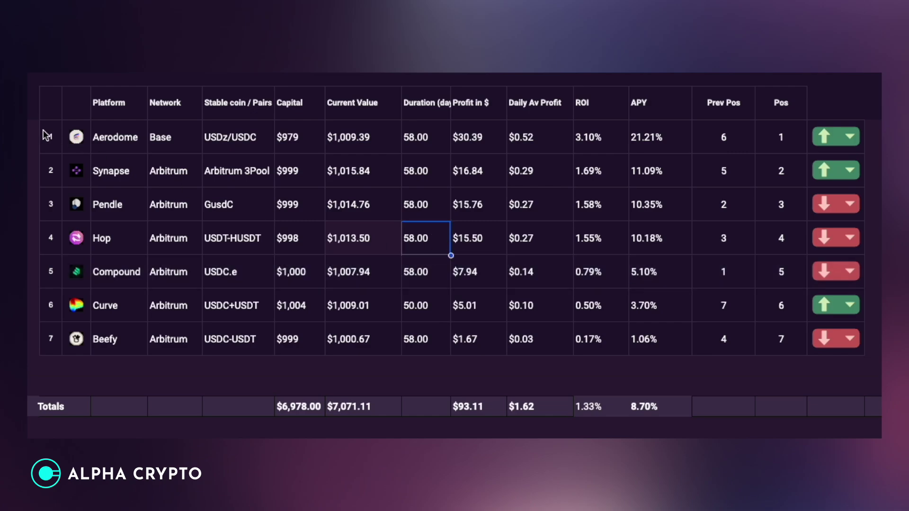
{"action": "left_click_drag", "start_coordinate": [47, 136], "coordinate": [786, 228]}
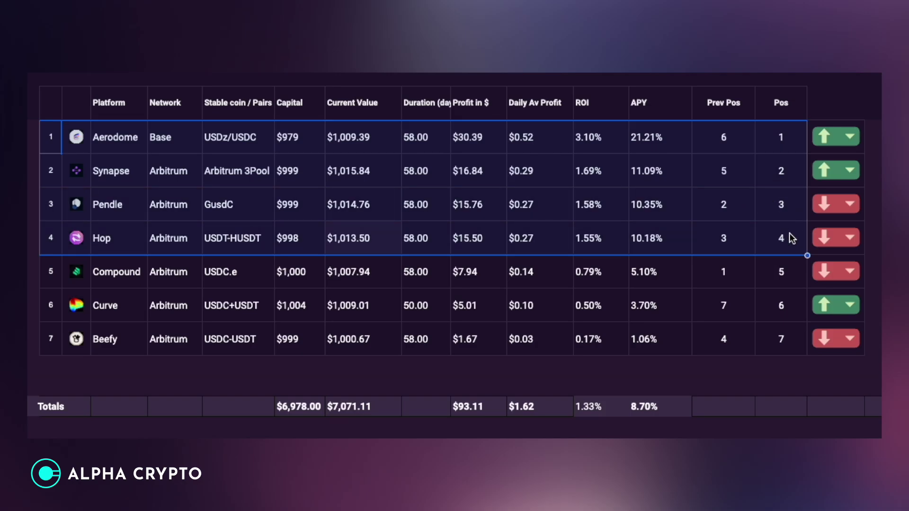